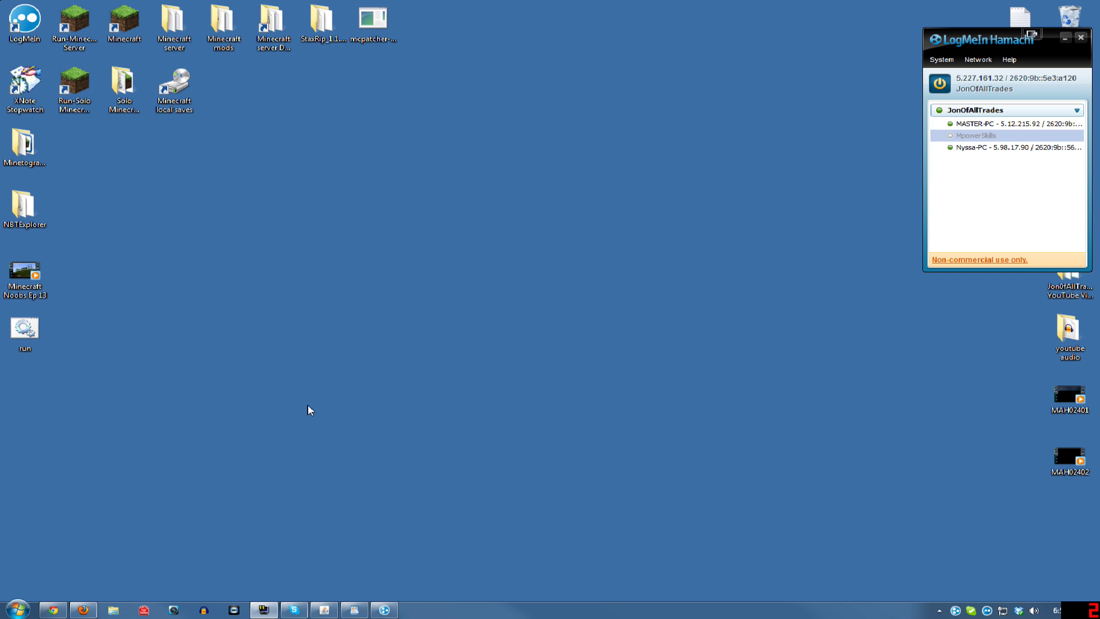
# Download Hamachi 2.1.0.124 from the FileHippo page in Chrome, then minimize Chrome.
pyautogui.click(54, 609)
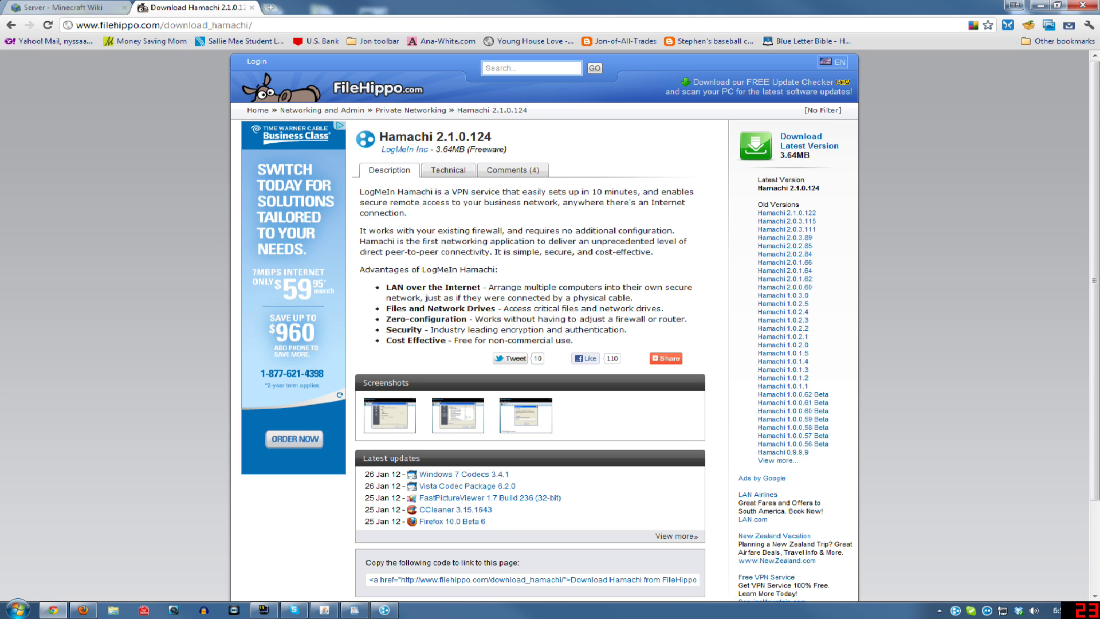
pyautogui.click(802, 145)
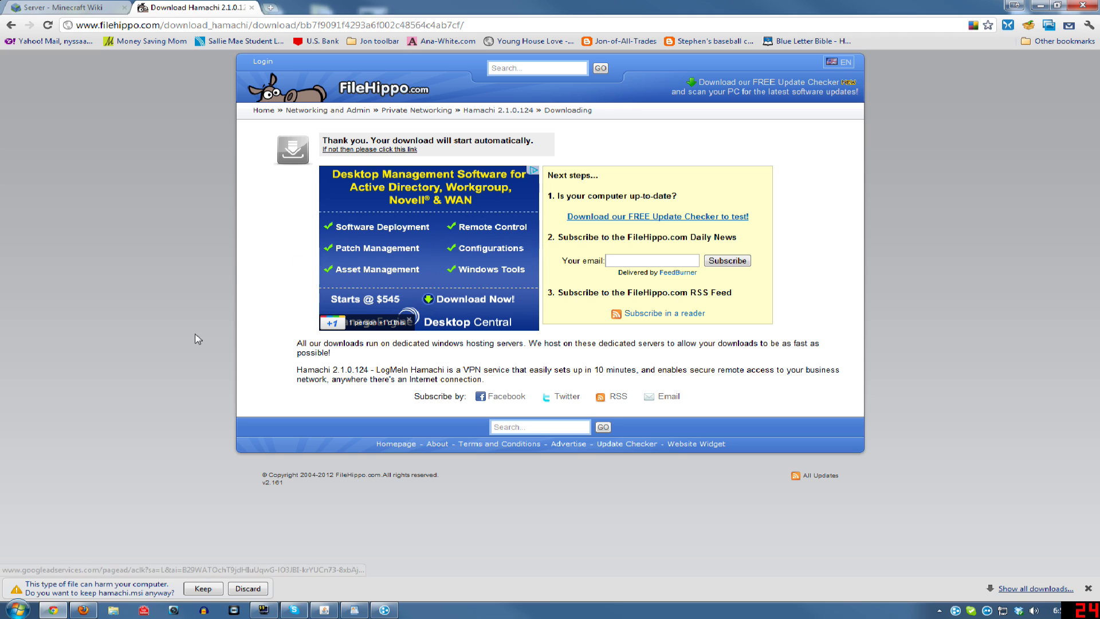
pyautogui.click(53, 609)
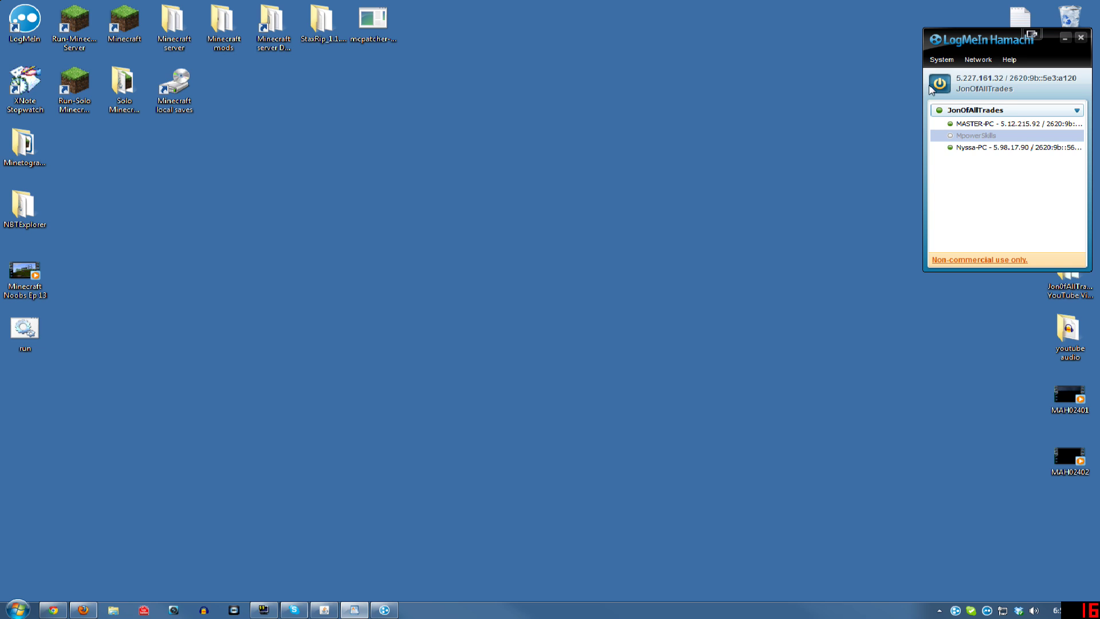
pyautogui.click(977, 61)
pyautogui.click(988, 79)
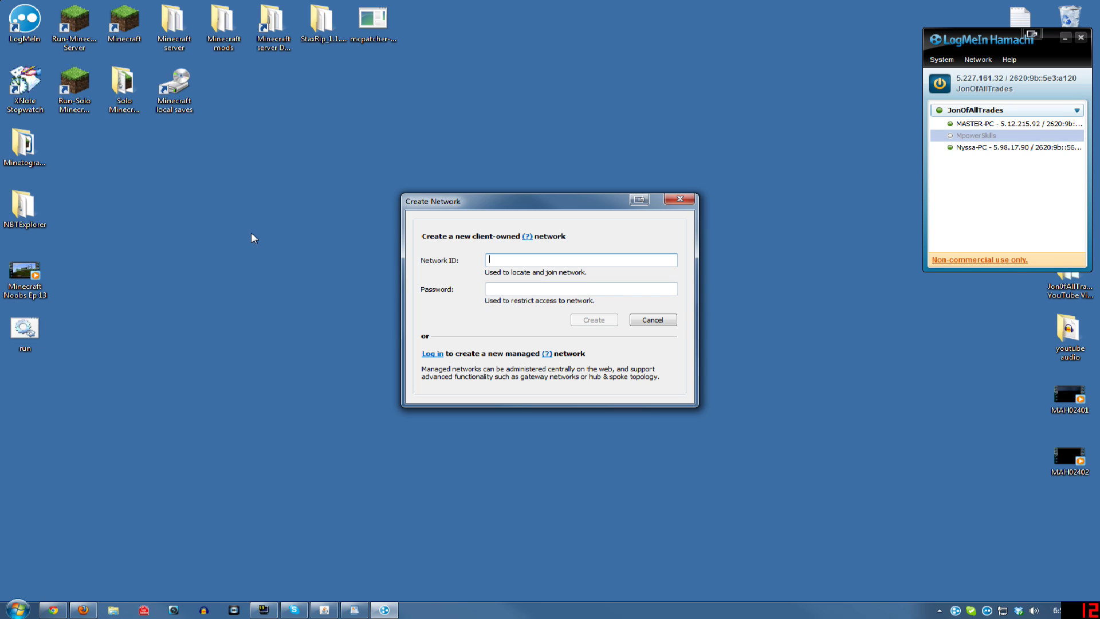
pyautogui.click(648, 319)
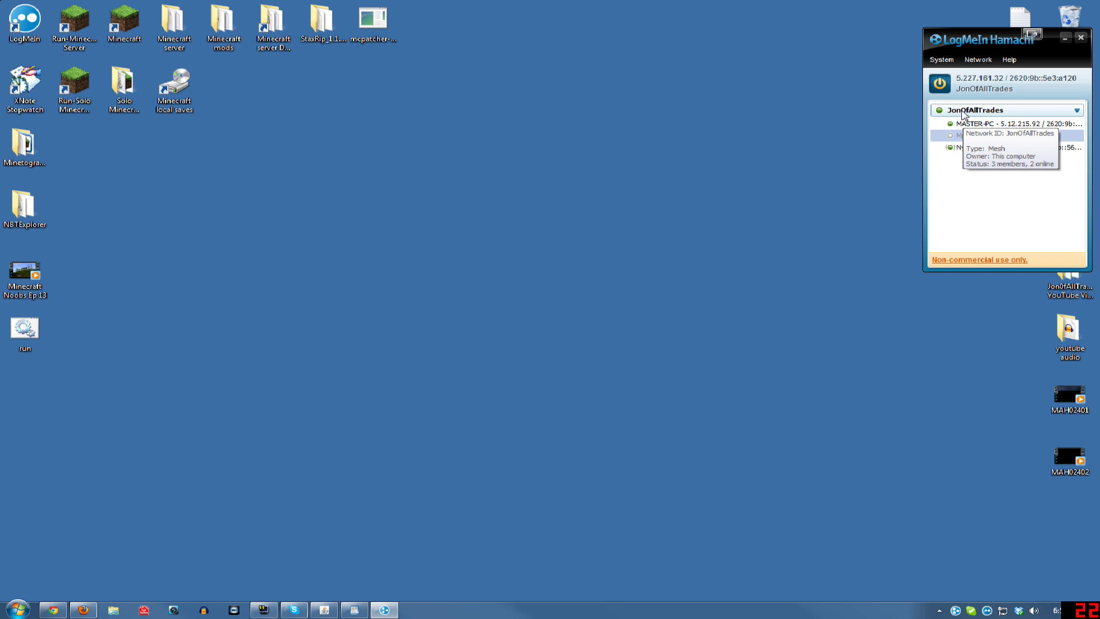
pyautogui.click(977, 112)
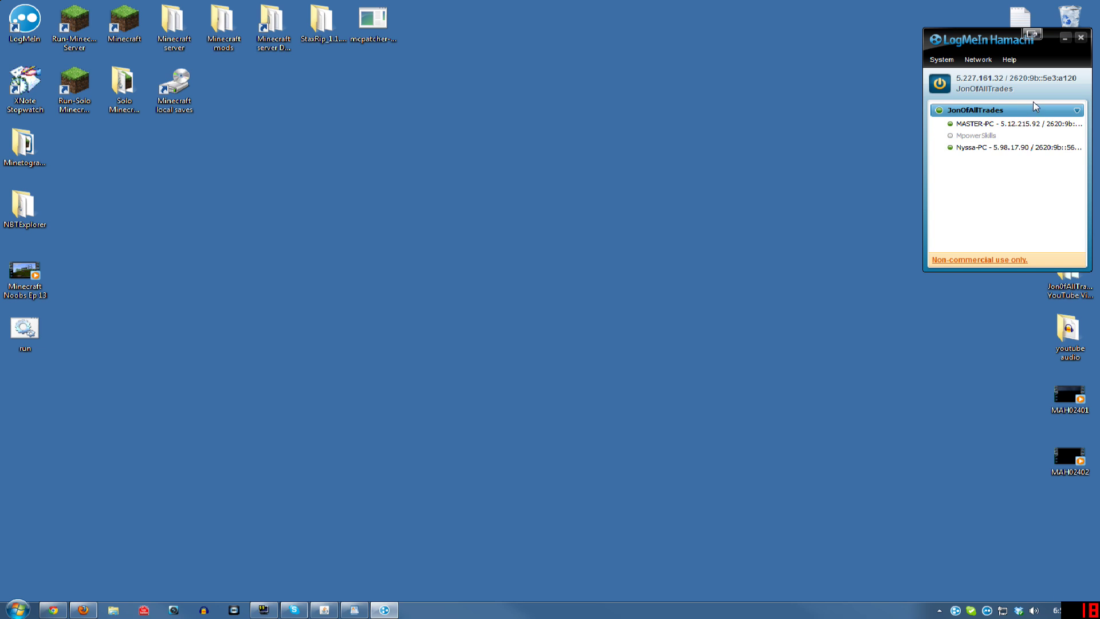
pyautogui.click(1076, 110)
pyautogui.click(1076, 110)
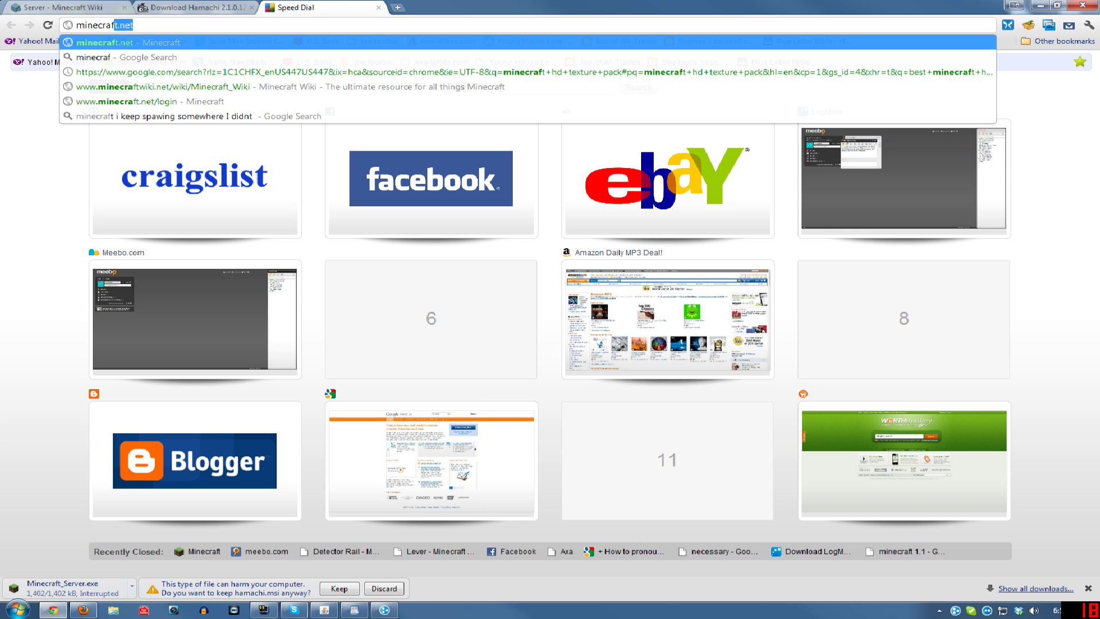
# Load minecraft.net's multiplayer server download page, then minimize Chrome.
pyautogui.press('Return')
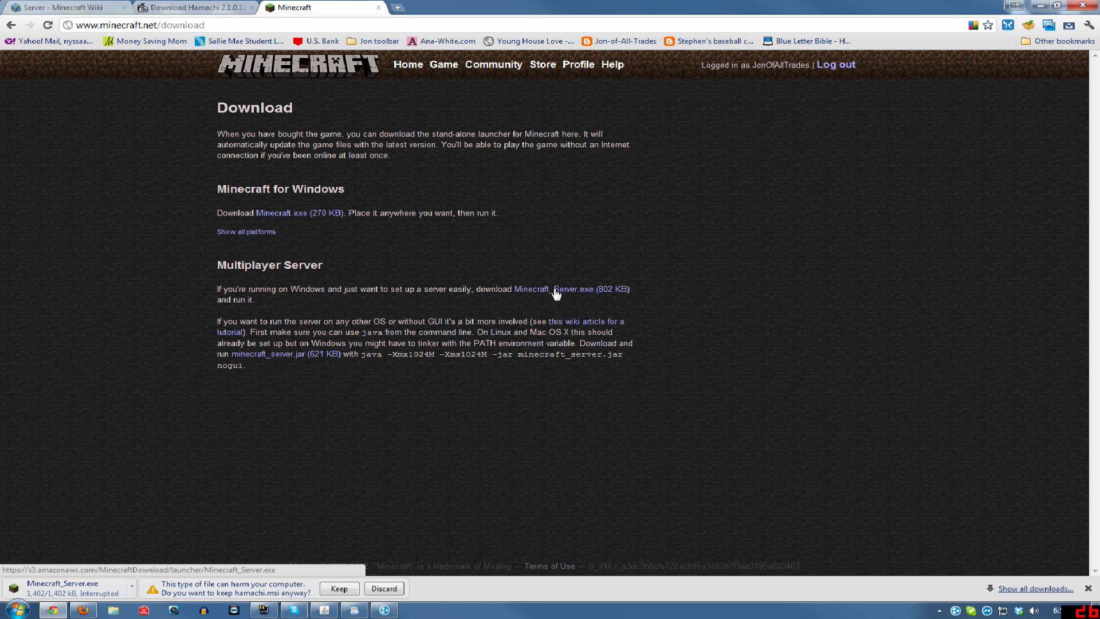
pyautogui.click(53, 609)
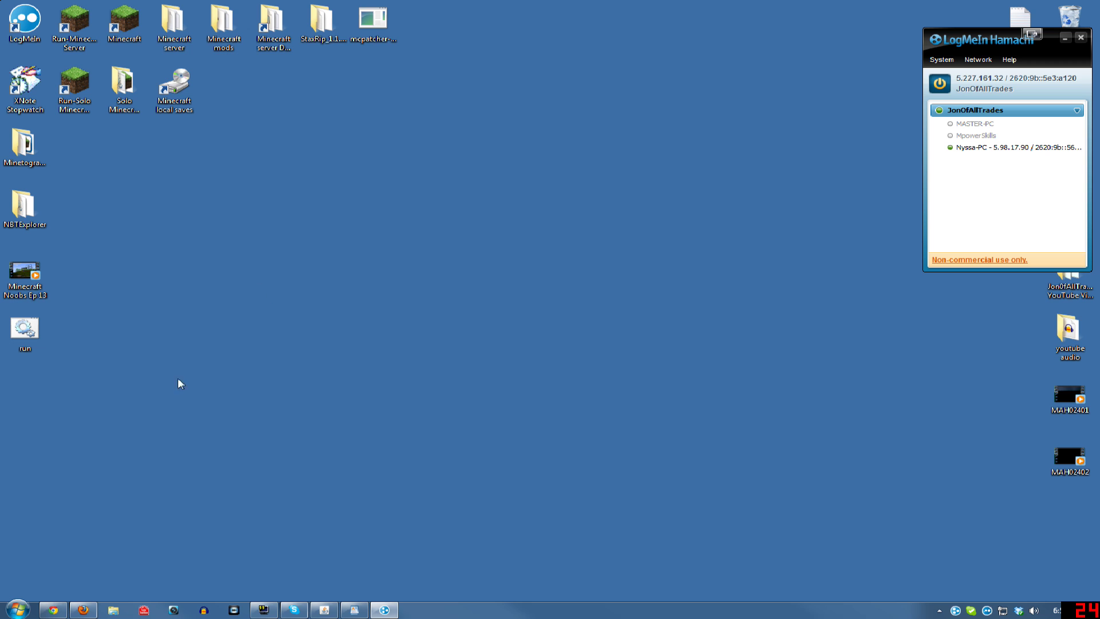
# Create a new folder named Minecraft Server inside the Jon user folder.
pyautogui.click(17, 610)
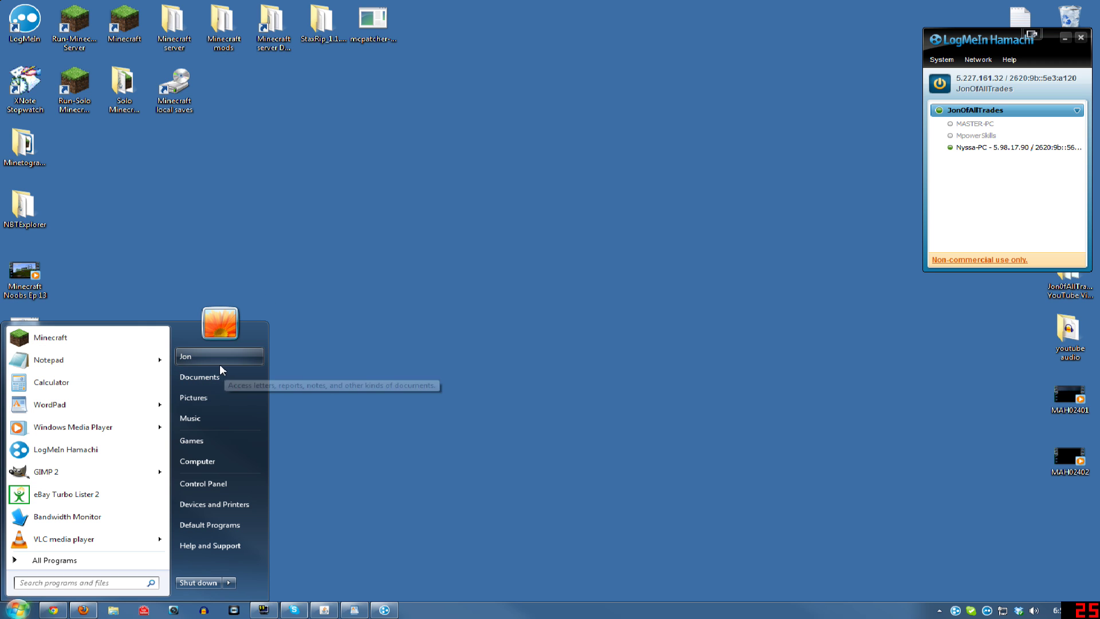
pyautogui.click(205, 361)
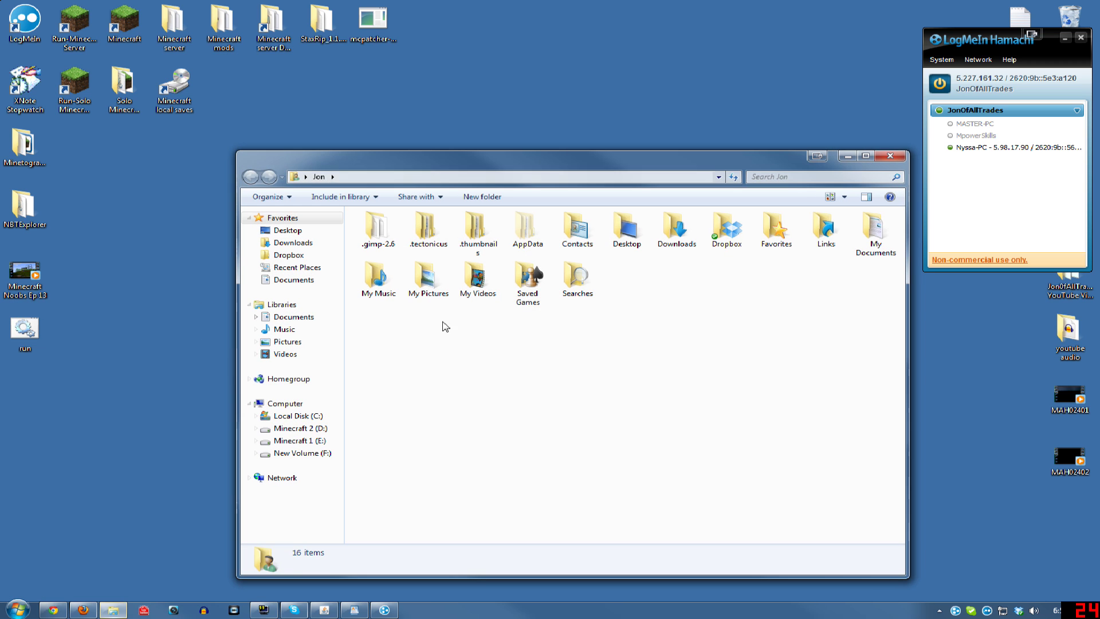
pyautogui.rightClick(507, 333)
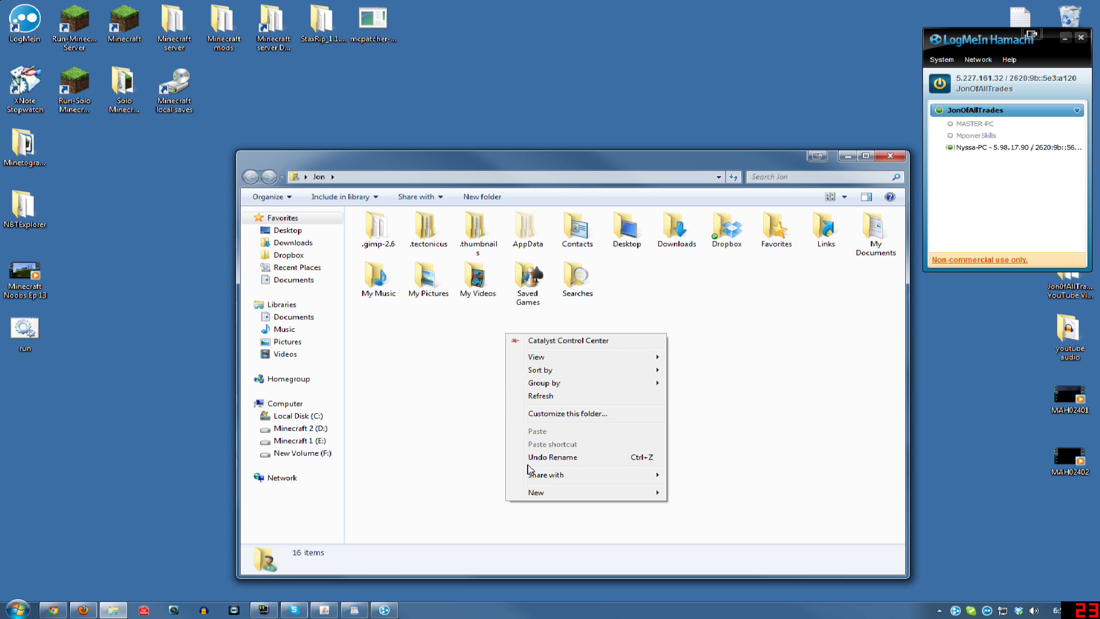
pyautogui.moveTo(659, 491)
pyautogui.click(693, 371)
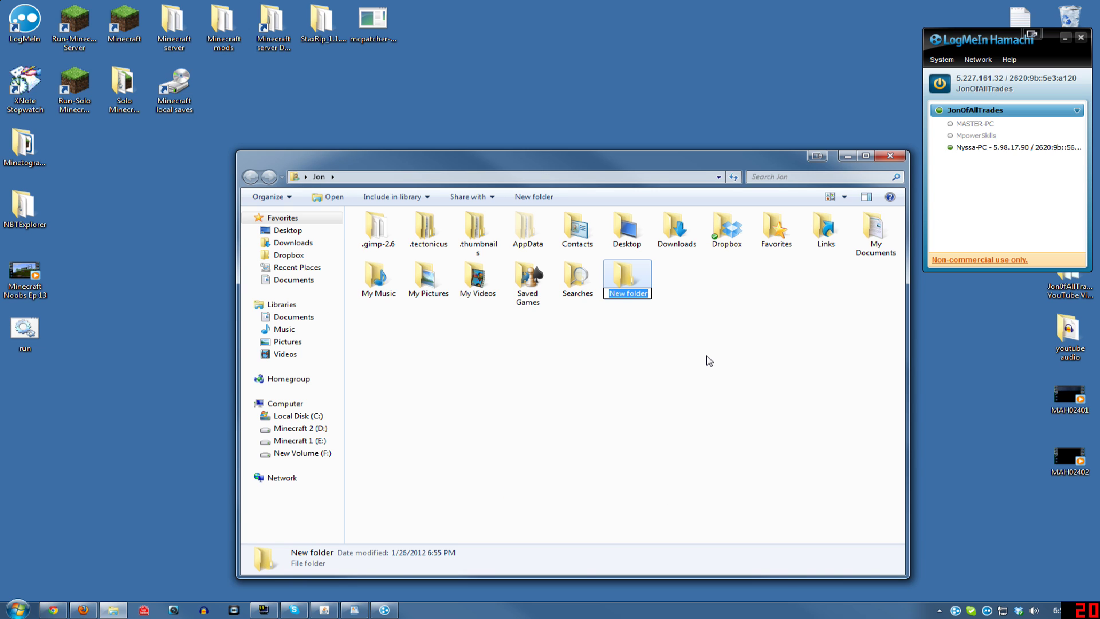
pyautogui.write('Minecraft serv')
pyautogui.press('BackSpace')
pyautogui.press('BackSpace')
pyautogui.press('BackSpace')
pyautogui.press('BackSpace')
pyautogui.write('Server')
pyautogui.press('Return')
pyautogui.press('Return')
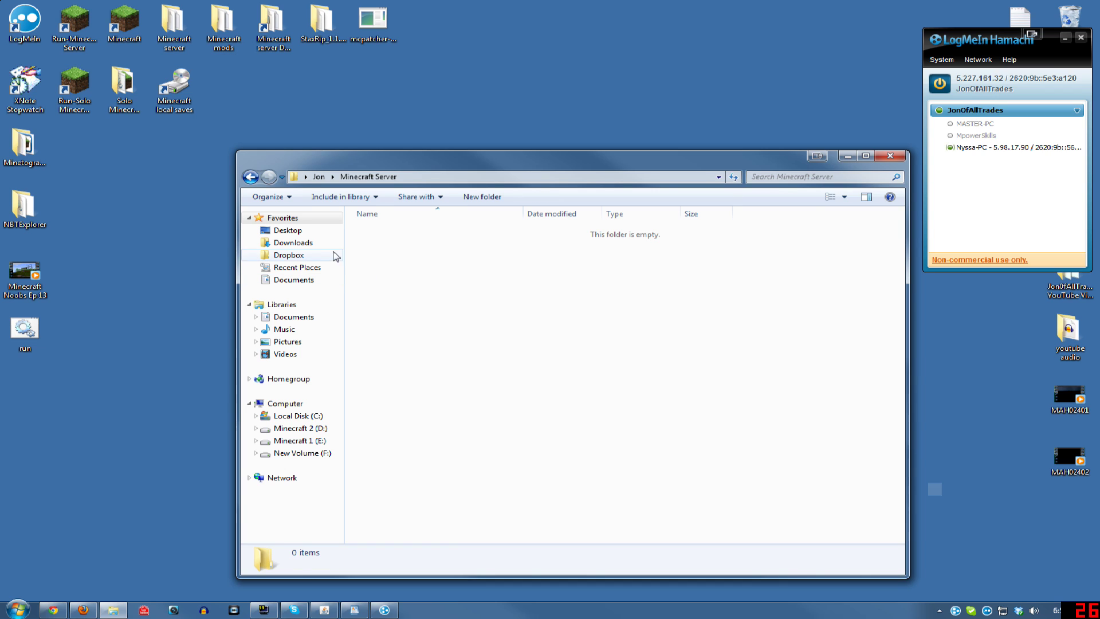
# Copy Minecraft_Server from the desktop server folder into the new Minecraft Server folder.
pyautogui.doubleClick(181, 38)
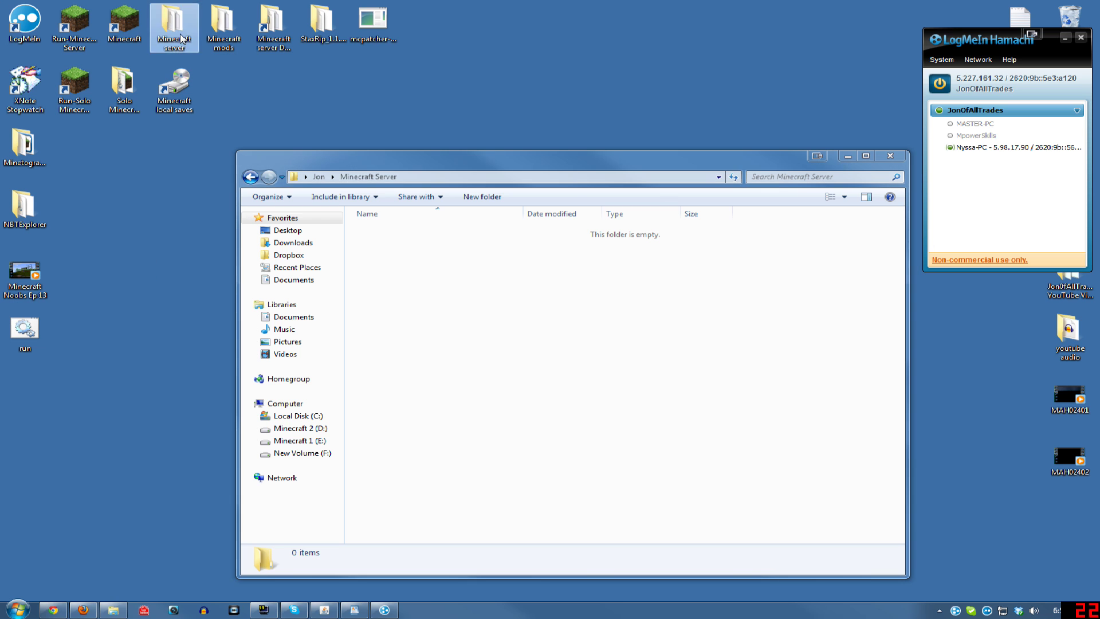
pyautogui.moveTo(427, 202); pyautogui.dragTo(904, 296)
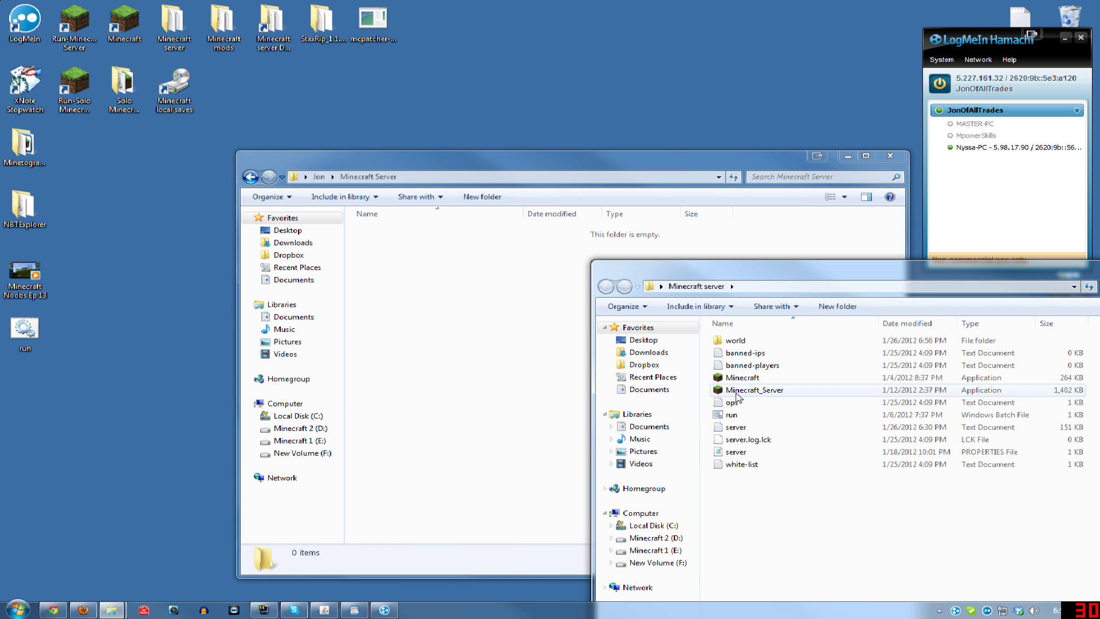
pyautogui.moveTo(745, 389); pyautogui.dragTo(424, 319)
pyautogui.click(453, 372)
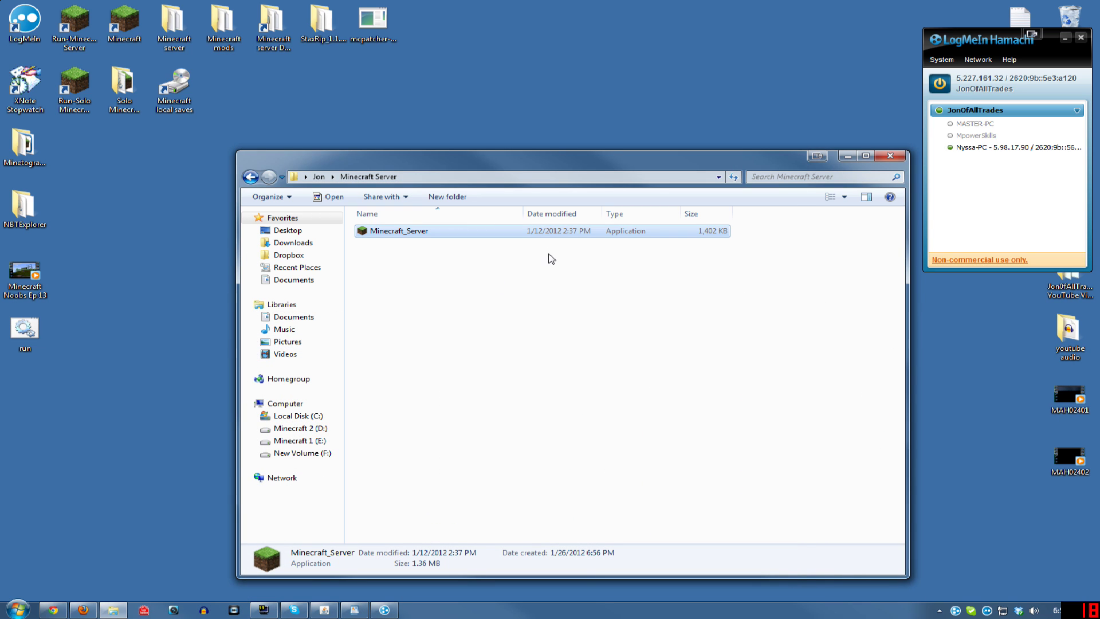
# Open Notepad and paste the javaw command line for Minecraft_Server.exe into it.
pyautogui.click(15, 609)
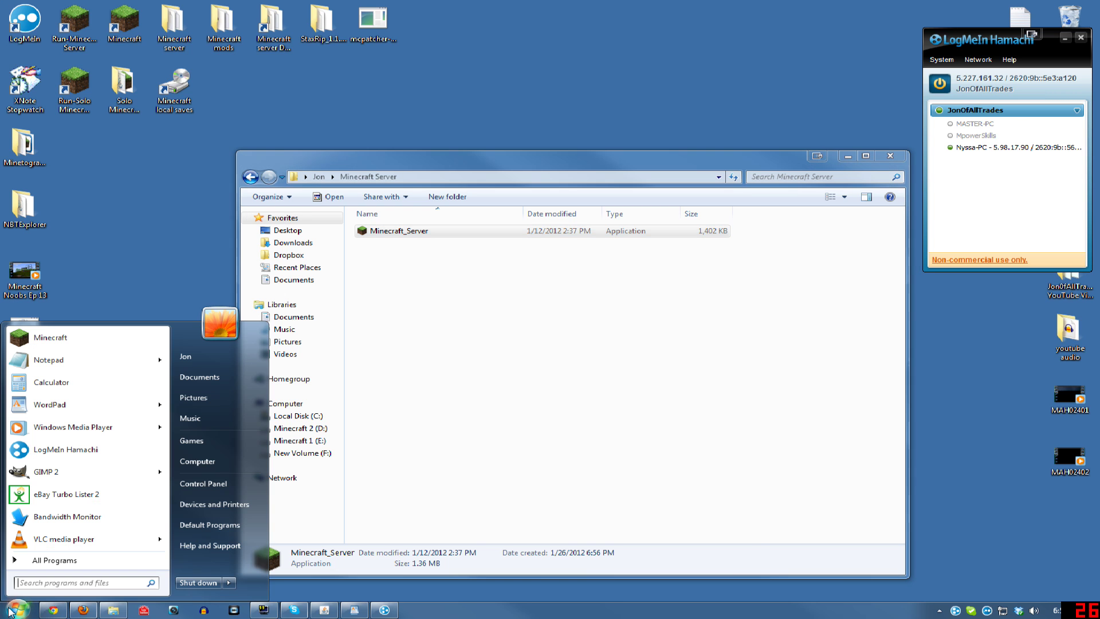
pyautogui.write('notepad')
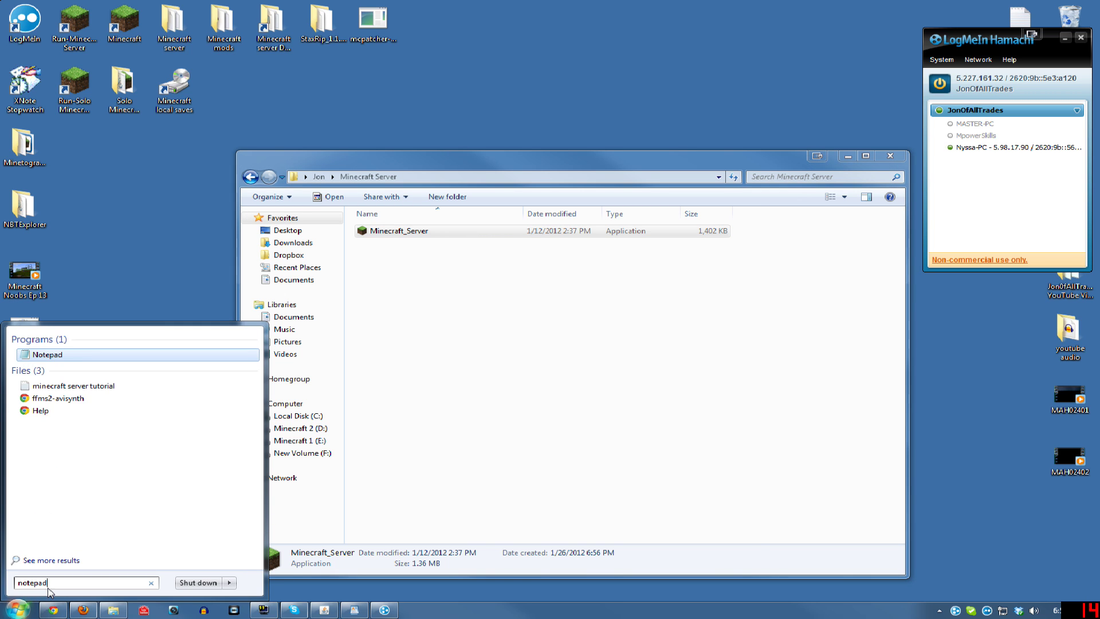
pyautogui.press('Return')
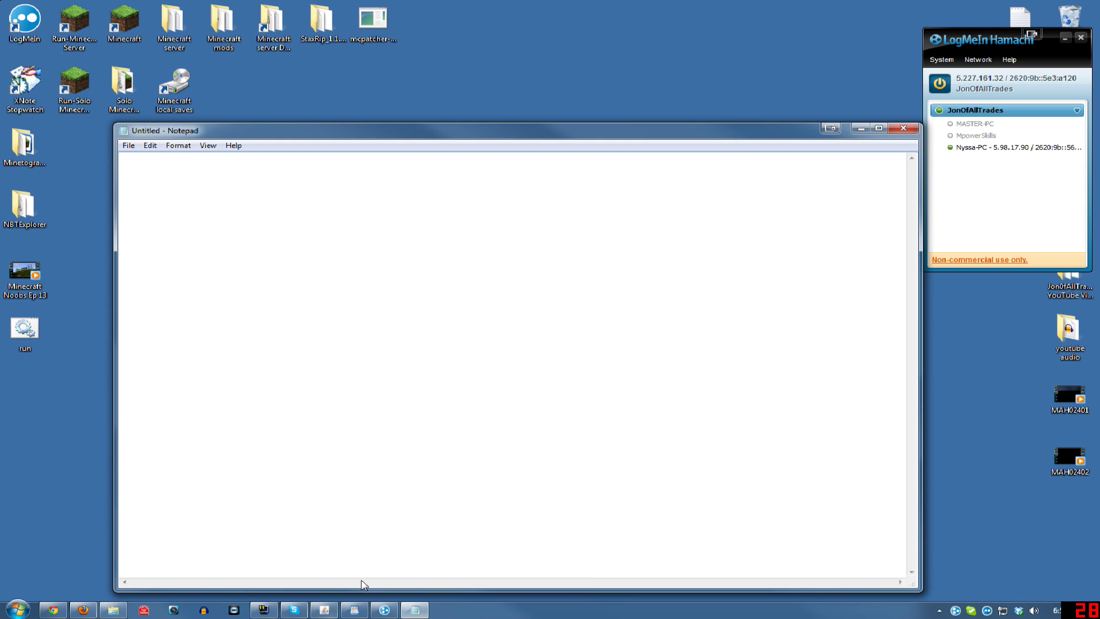
pyautogui.moveTo(353, 613)
pyautogui.rightClick(199, 171)
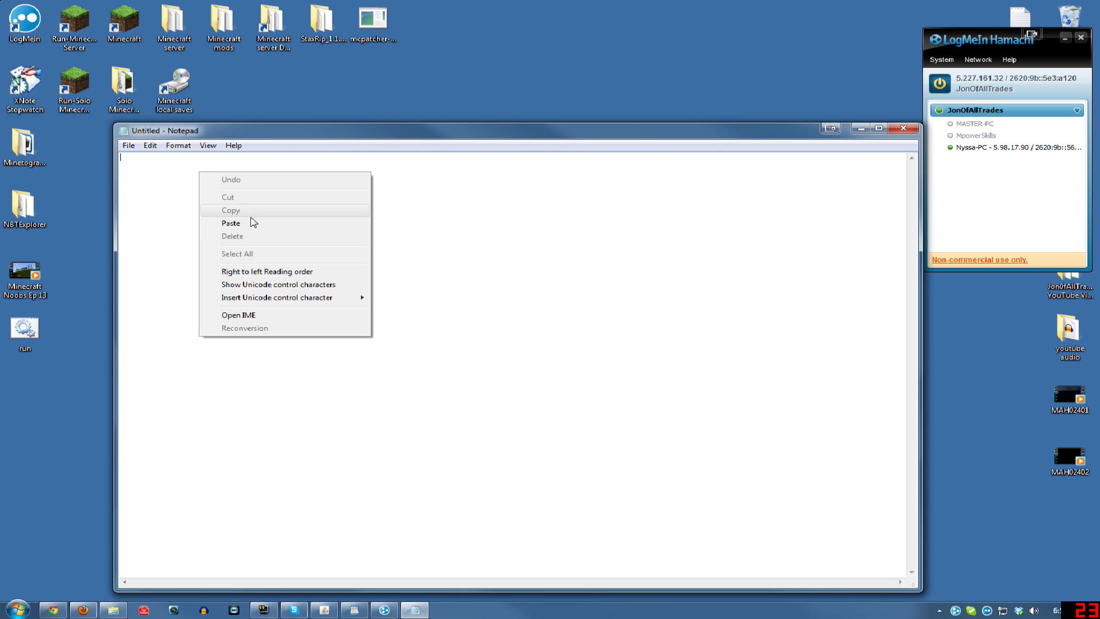
pyautogui.click(253, 223)
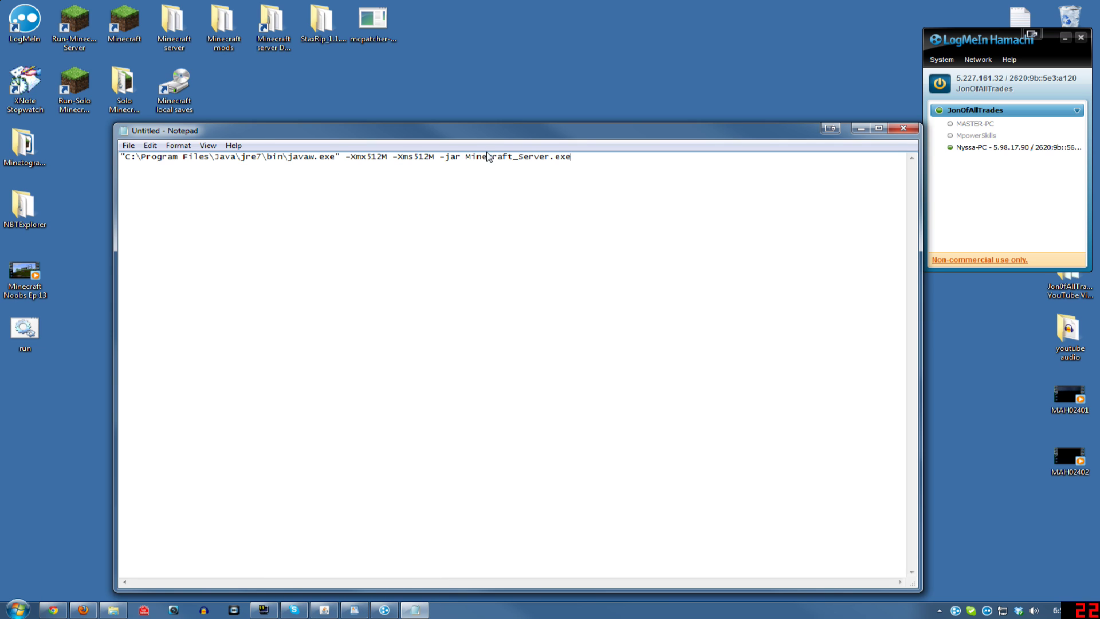
# Select and inspect the -Xmx512M and -Xms512M memory values in the command.
pyautogui.moveTo(372, 157); pyautogui.dragTo(393, 156)
pyautogui.click(346, 157)
pyautogui.moveTo(366, 156); pyautogui.dragTo(382, 157)
pyautogui.click(393, 157)
pyautogui.moveTo(366, 156); pyautogui.dragTo(388, 156)
pyautogui.click(402, 157)
pyautogui.moveTo(346, 156); pyautogui.dragTo(282, 157)
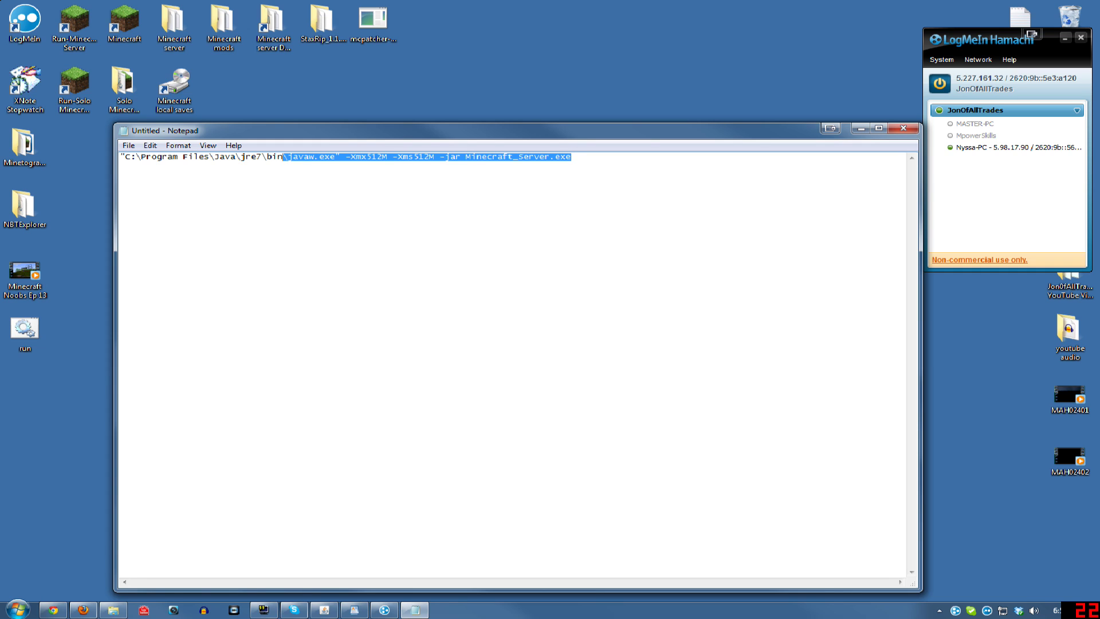
pyautogui.click(288, 156)
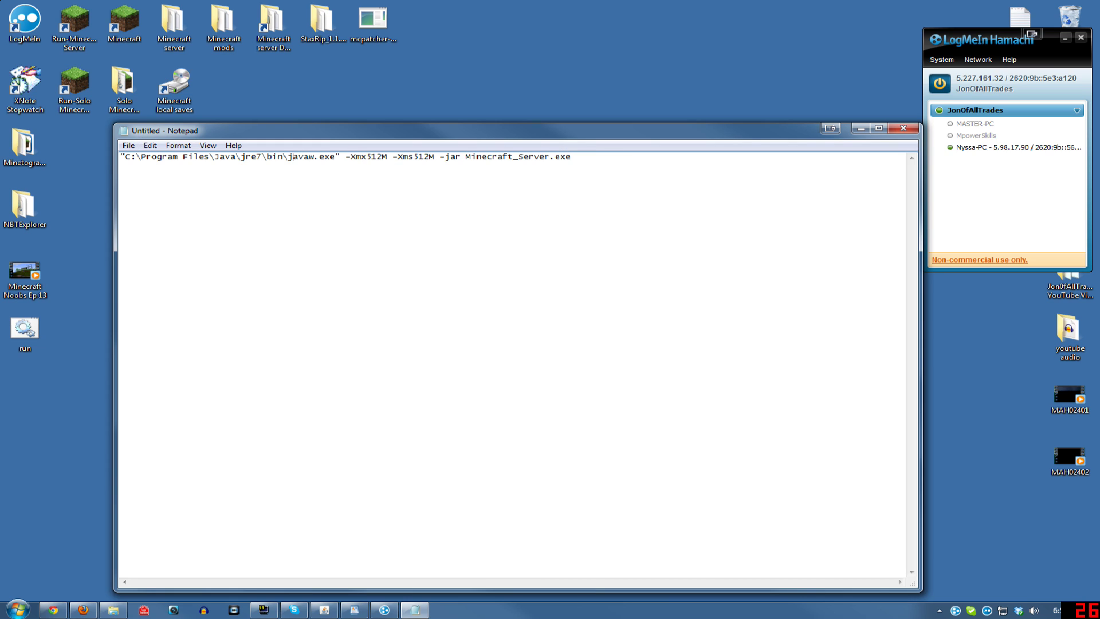
# Change the memory flags to -Xms1024M and -Xmx1024M in the command line.
pyautogui.moveTo(424, 156); pyautogui.dragTo(413, 156)
pyautogui.write('1024')
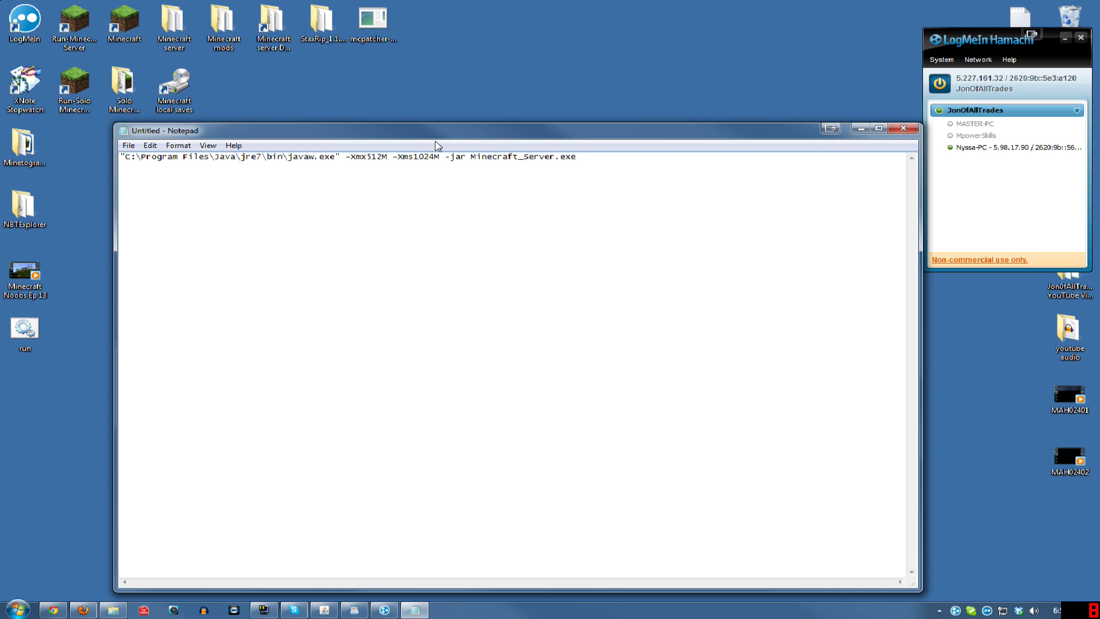
pyautogui.moveTo(382, 157); pyautogui.dragTo(366, 156)
pyautogui.write('1024')
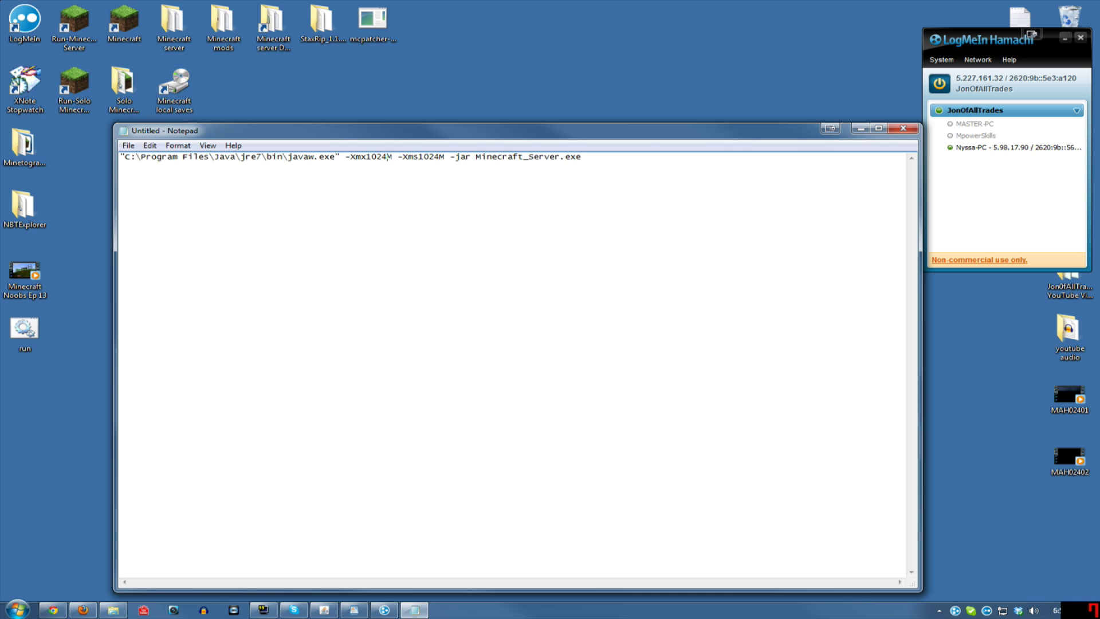
pyautogui.click(128, 145)
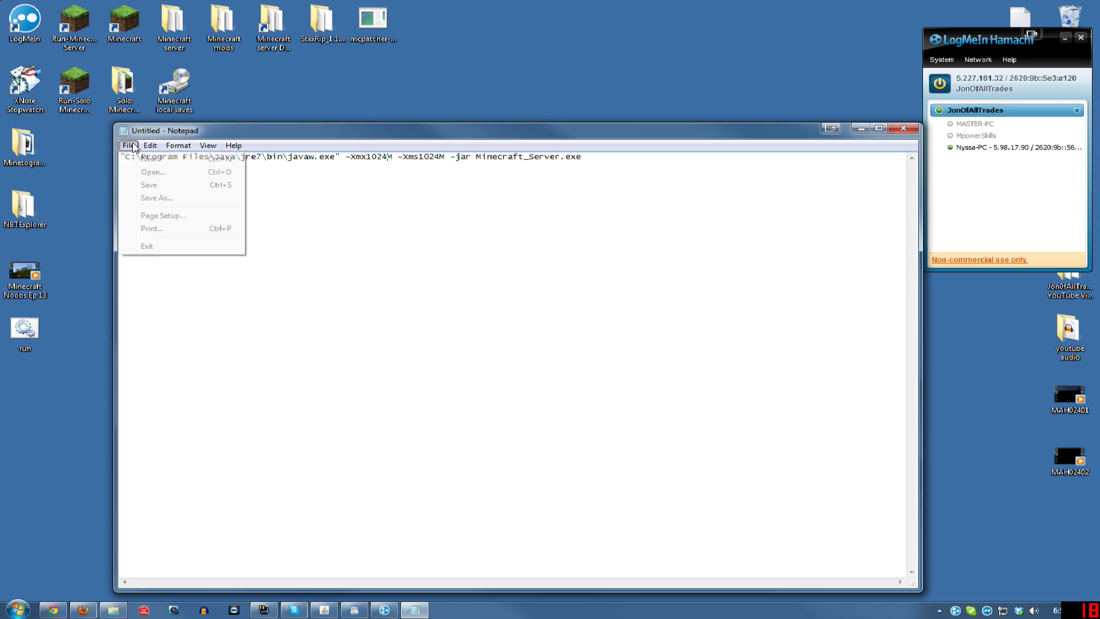
# Save the command as Run Minecraft Server.bat, All Files type, in the Minecraft Server folder.
pyautogui.click(154, 188)
pyautogui.click(184, 246)
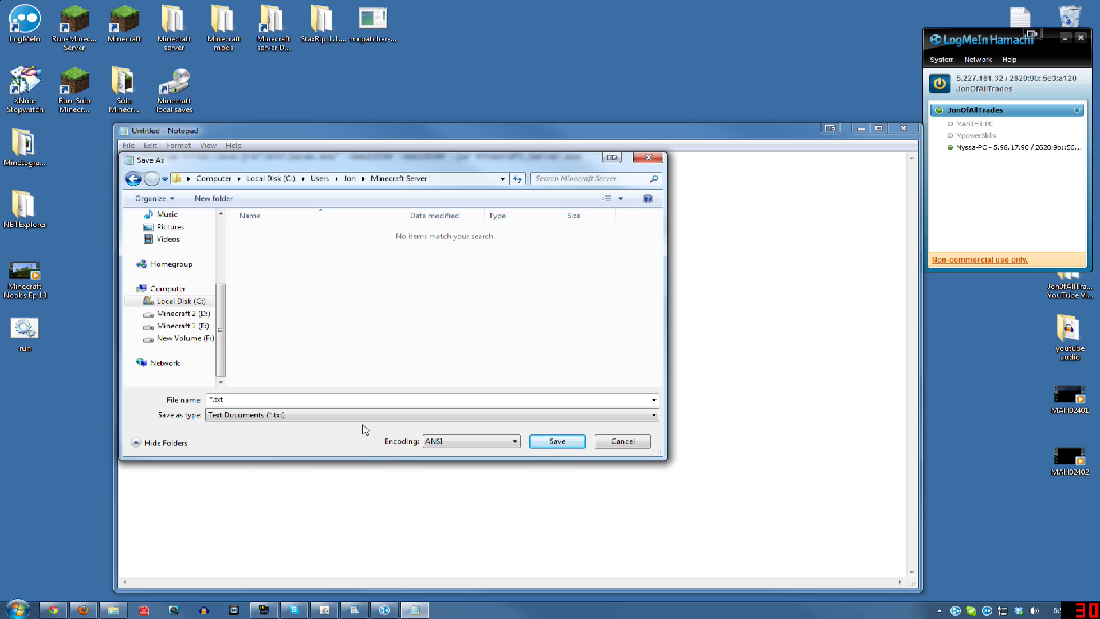
pyautogui.click(312, 414)
pyautogui.click(276, 432)
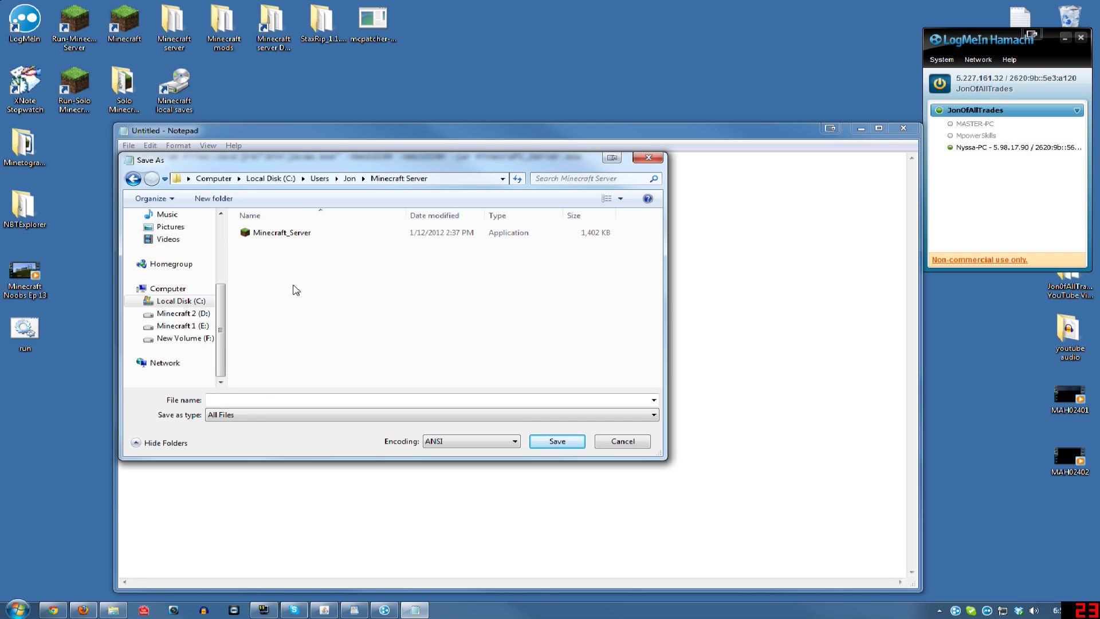
pyautogui.click(252, 400)
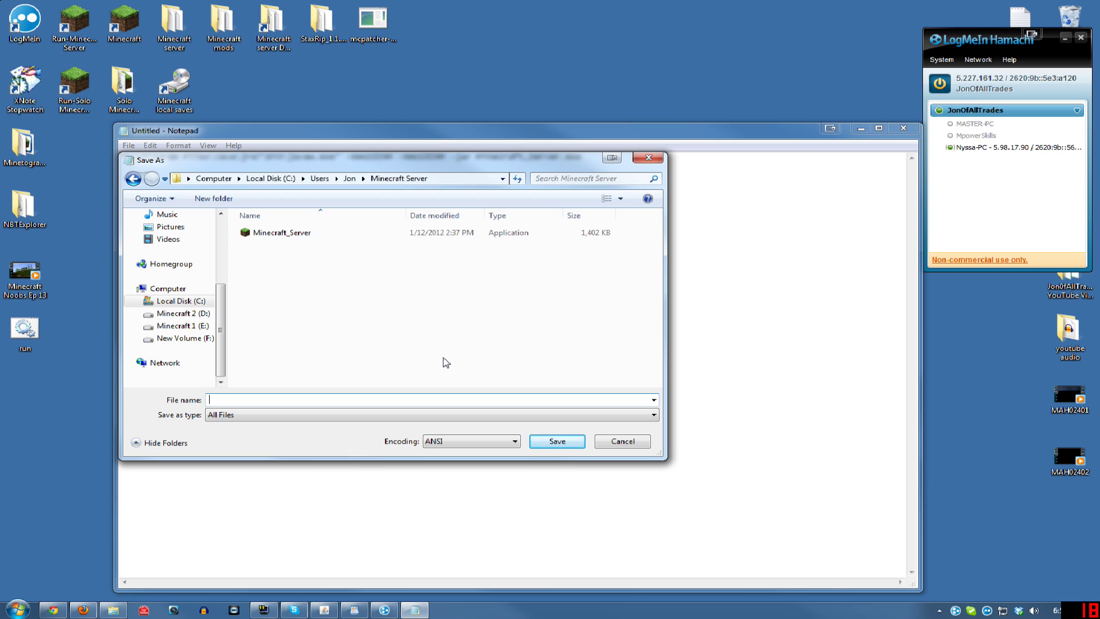
pyautogui.write('Run Minecraft Server.bat')
pyautogui.click(569, 441)
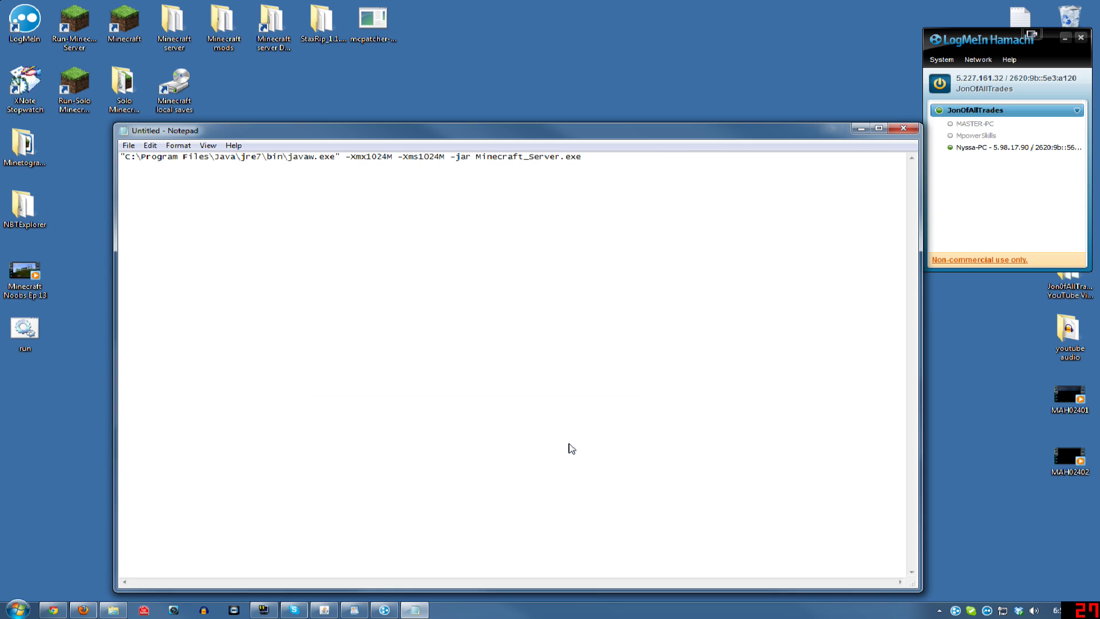
# Close Notepad and create a desktop shortcut to the Run Minecraft Server batch file.
pyautogui.click(905, 129)
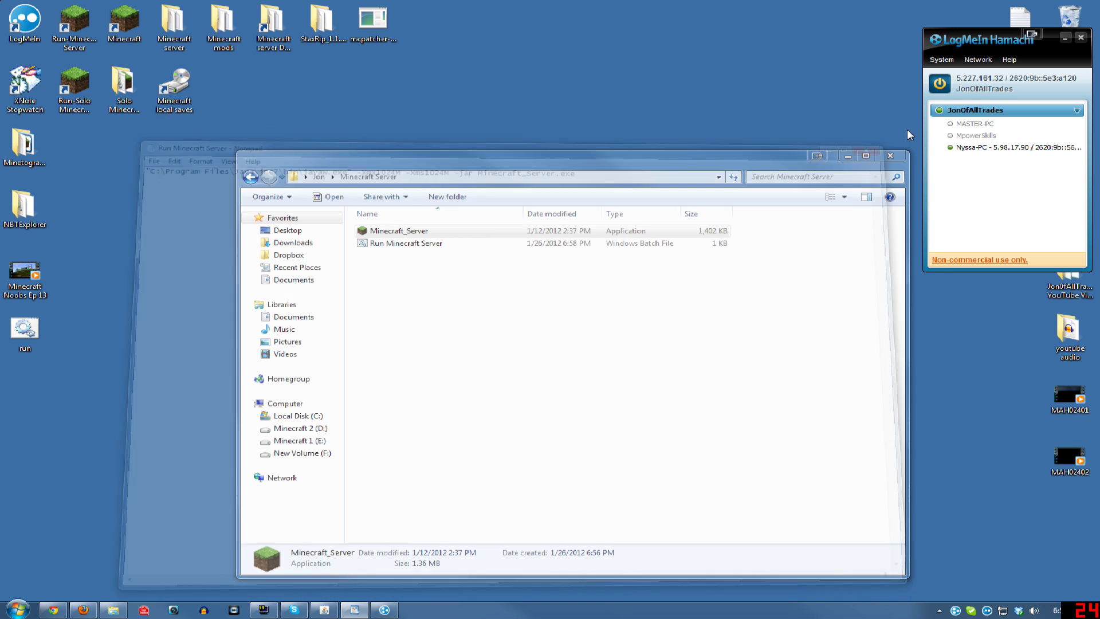
pyautogui.moveTo(285, 158); pyautogui.dragTo(180, 98)
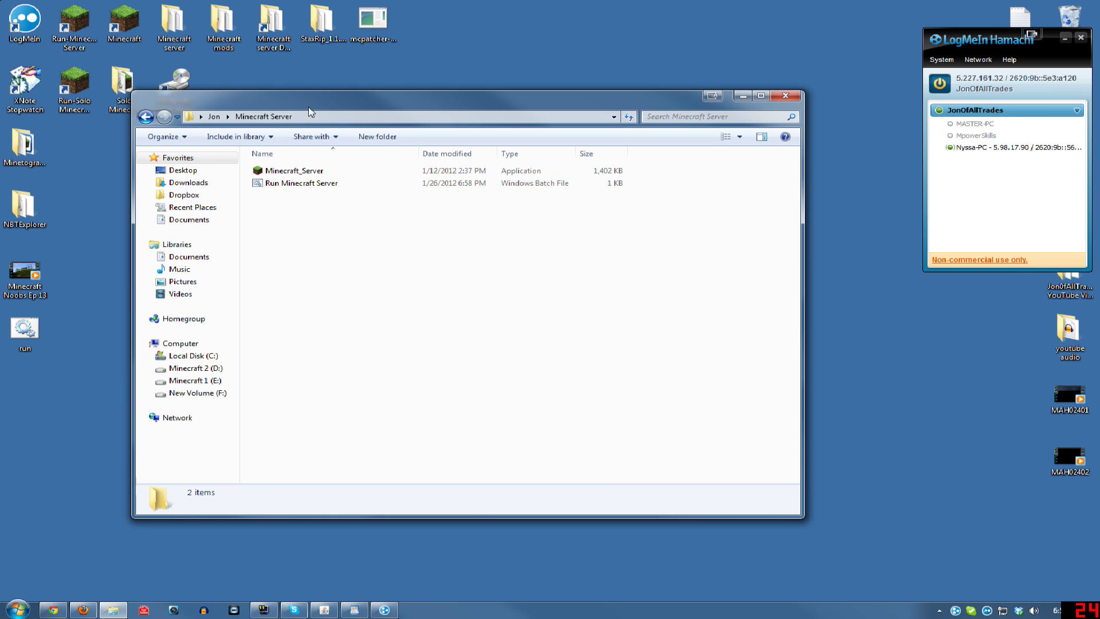
pyautogui.moveTo(310, 107); pyautogui.dragTo(530, 140)
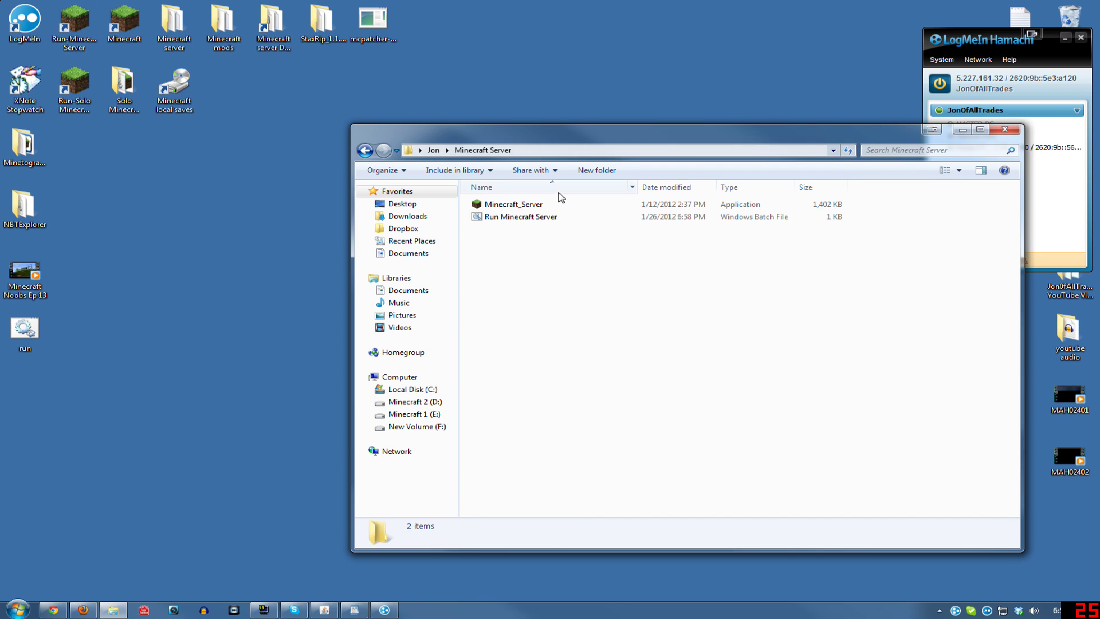
pyautogui.moveTo(527, 221); pyautogui.dragTo(136, 187)
pyautogui.click(190, 223)
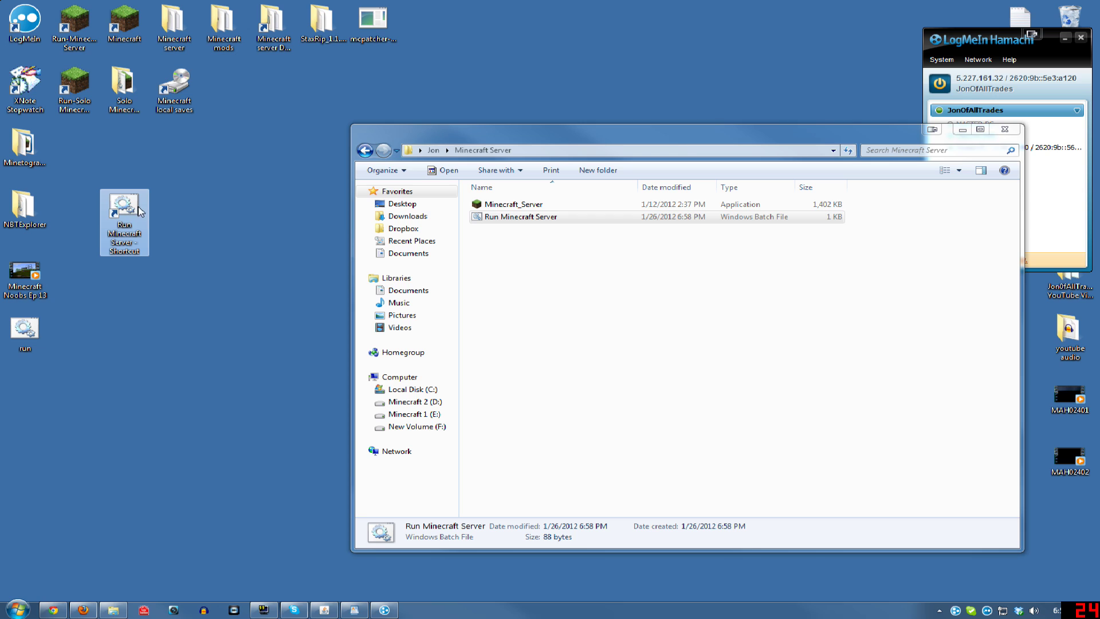
# Rename the shortcut to Run Minecraft Server, removing the ' - Shortcut' suffix.
pyautogui.click(148, 245)
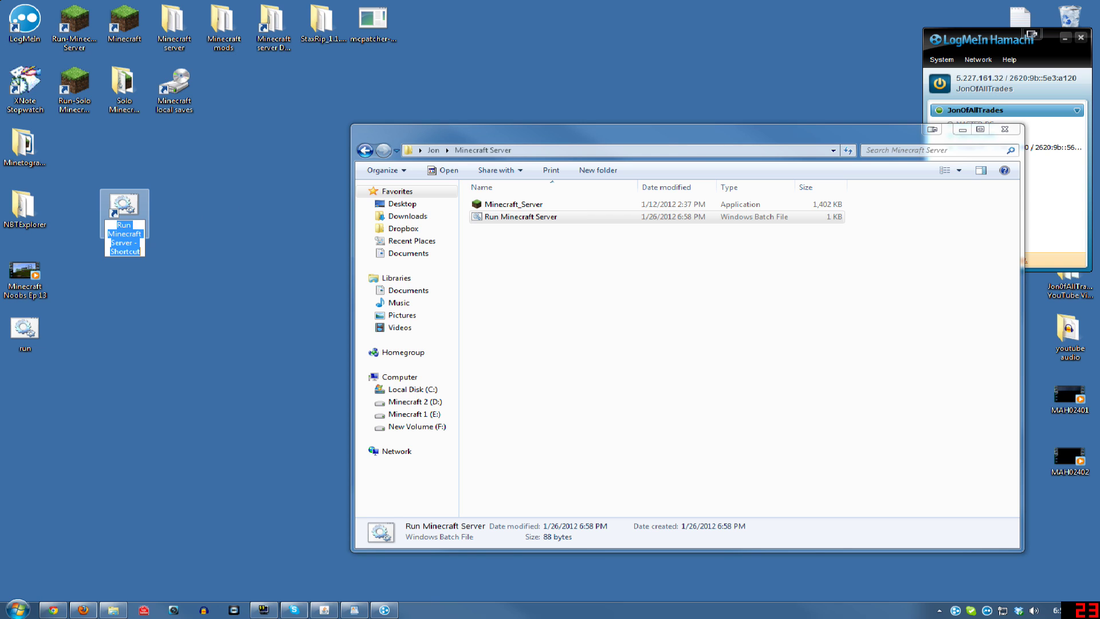
pyautogui.moveTo(136, 243); pyautogui.dragTo(170, 279)
pyautogui.press('BackSpace')
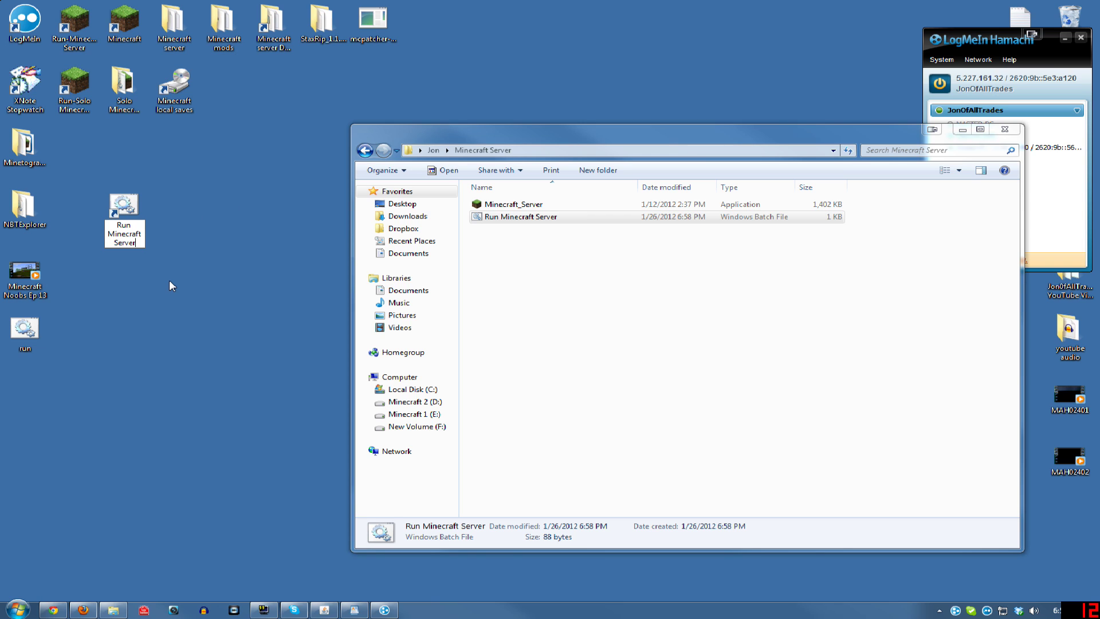
pyautogui.press('Return')
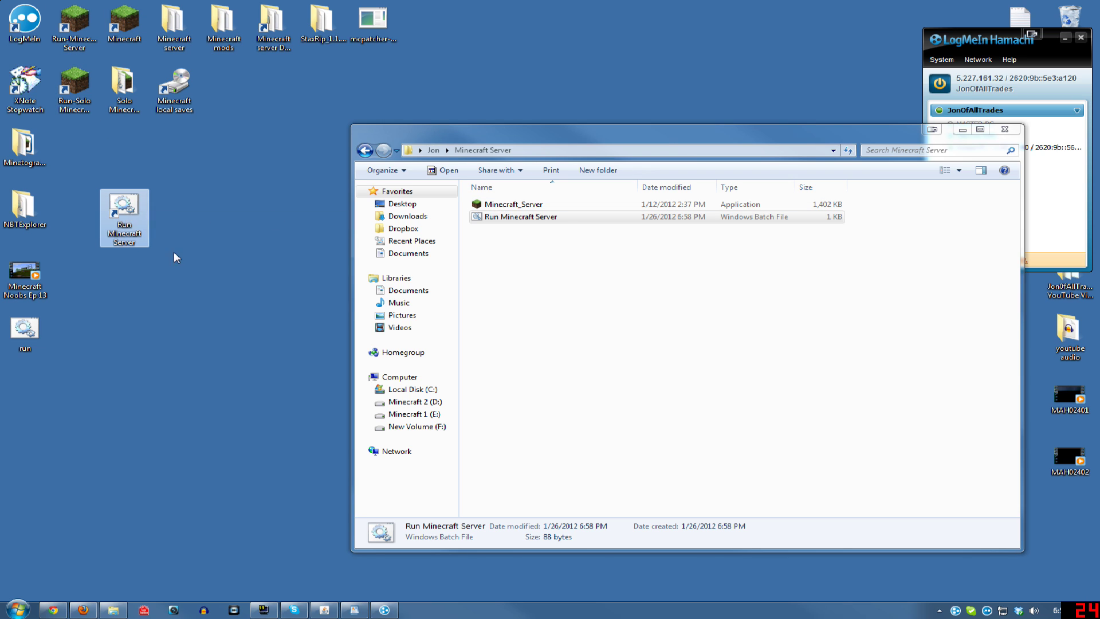
pyautogui.rightClick(126, 212)
# Set the shortcut's icon to the grass block from Minecraft.exe and drag it beside the Minecraft icons.
pyautogui.click(203, 482)
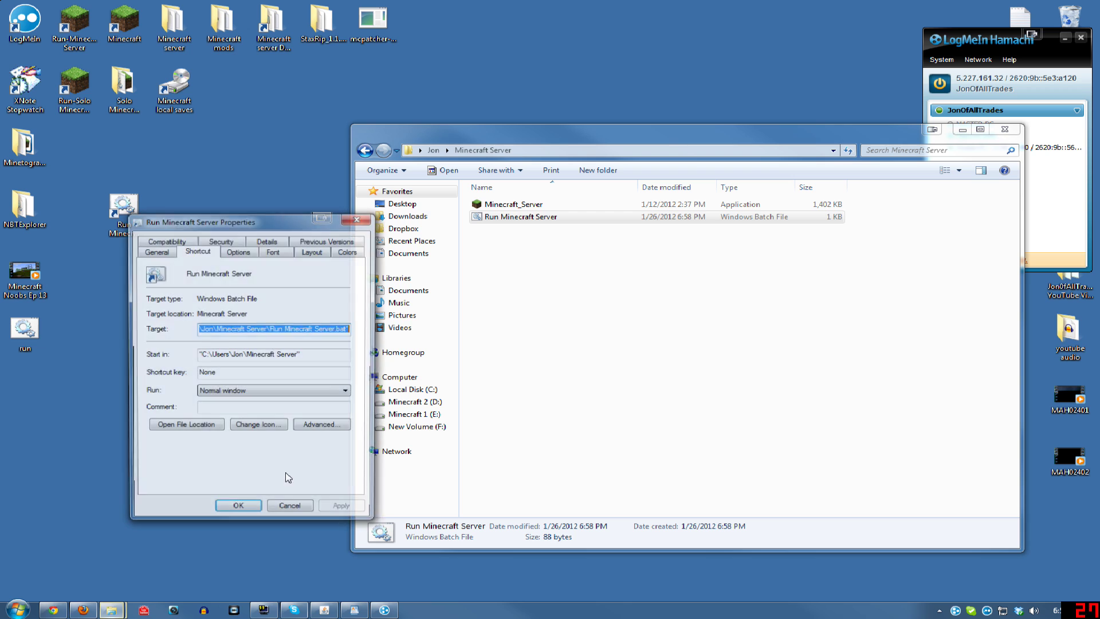
pyautogui.click(262, 427)
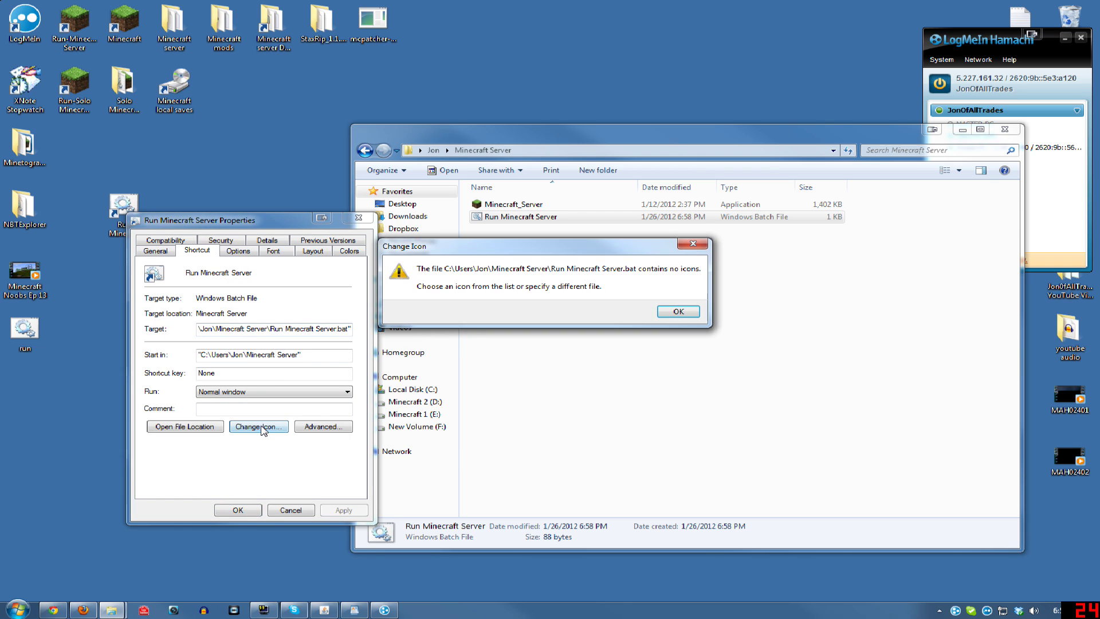
pyautogui.click(692, 311)
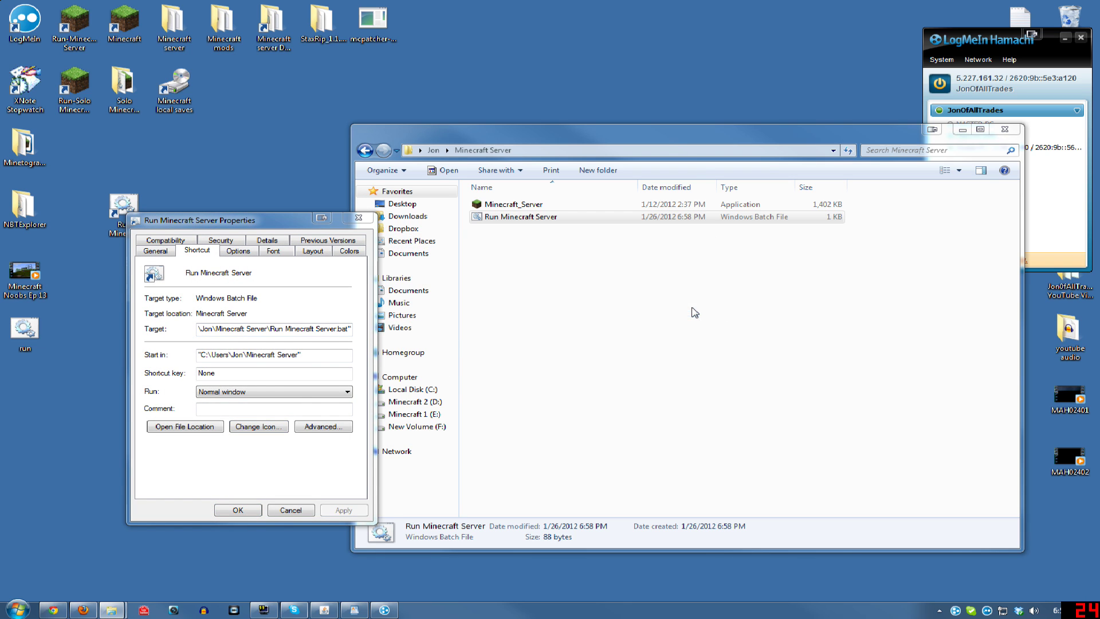
pyautogui.click(324, 309)
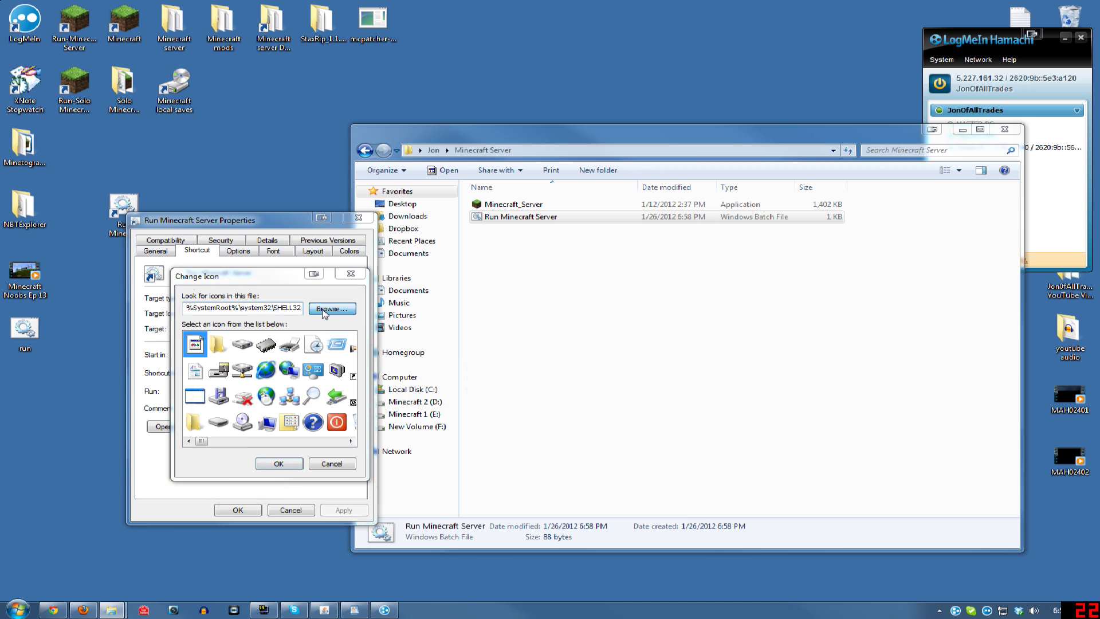
pyautogui.click(314, 380)
pyautogui.click(315, 392)
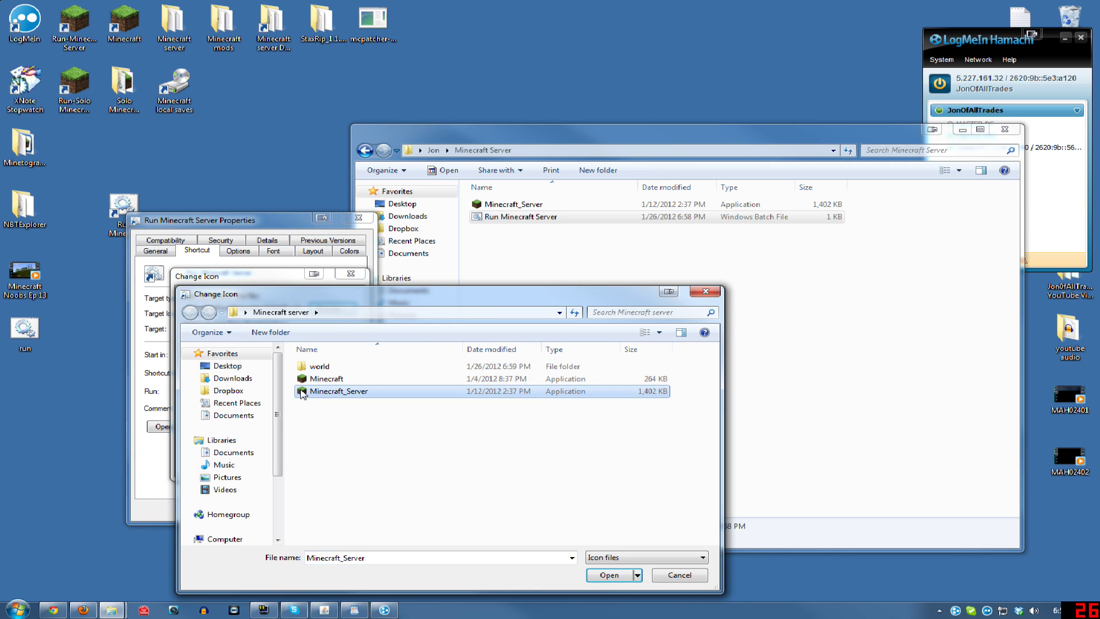
pyautogui.click(315, 379)
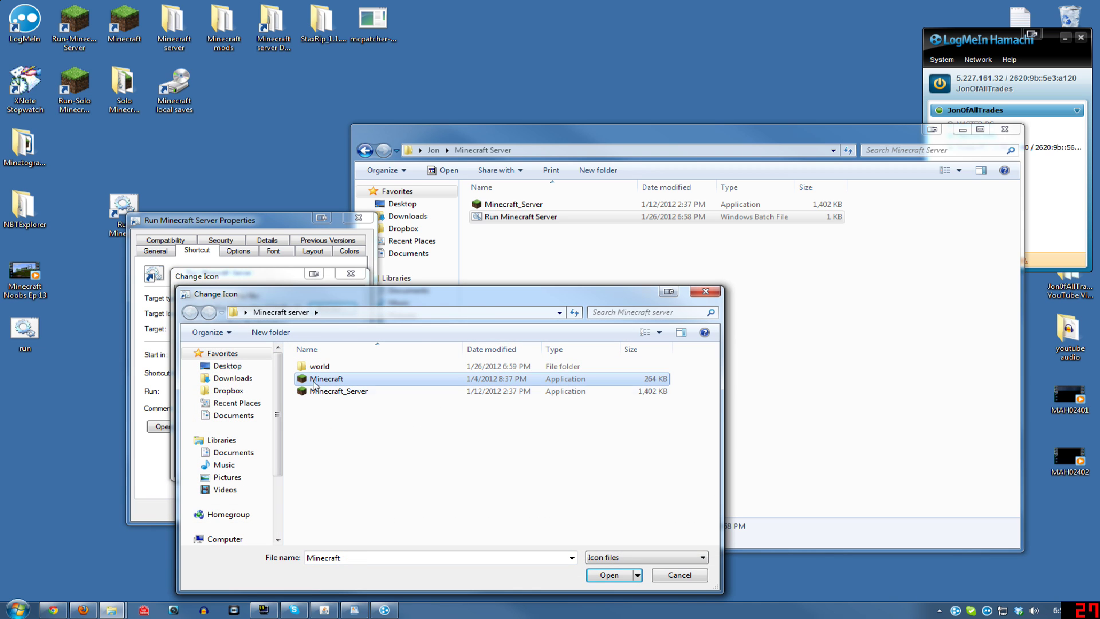
pyautogui.click(609, 575)
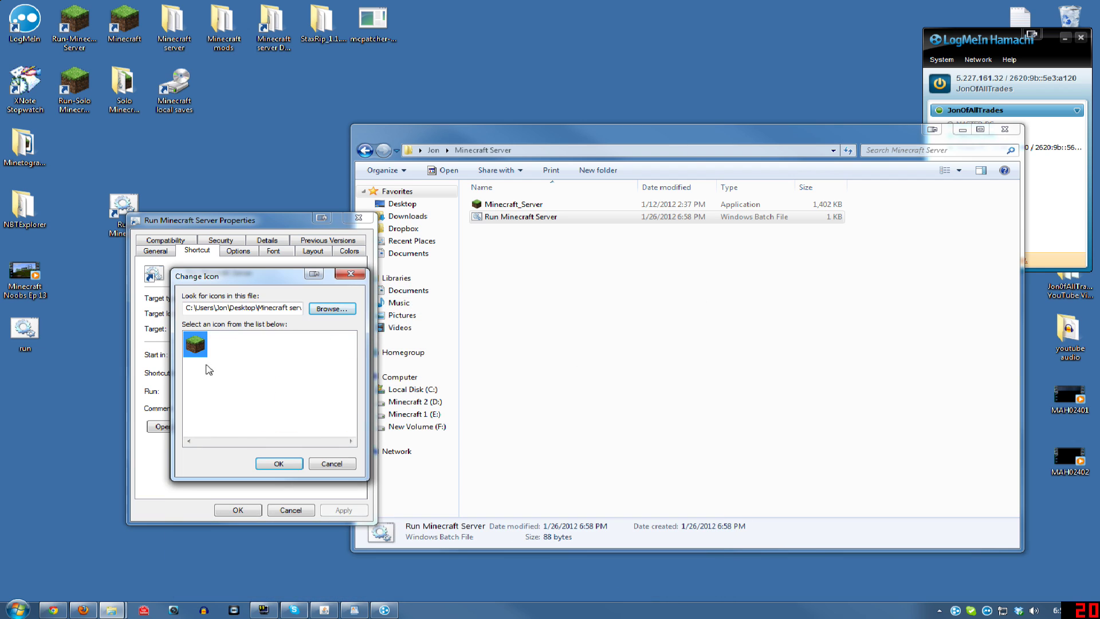
pyautogui.click(291, 466)
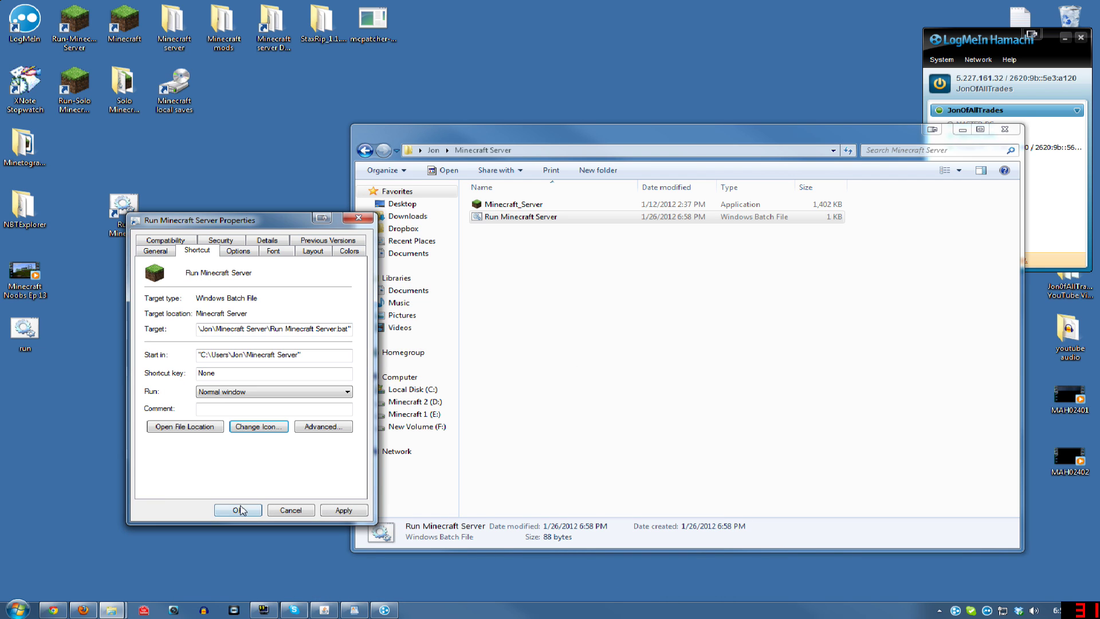
pyautogui.click(243, 509)
pyautogui.moveTo(137, 220); pyautogui.dragTo(128, 143)
pyautogui.click(191, 212)
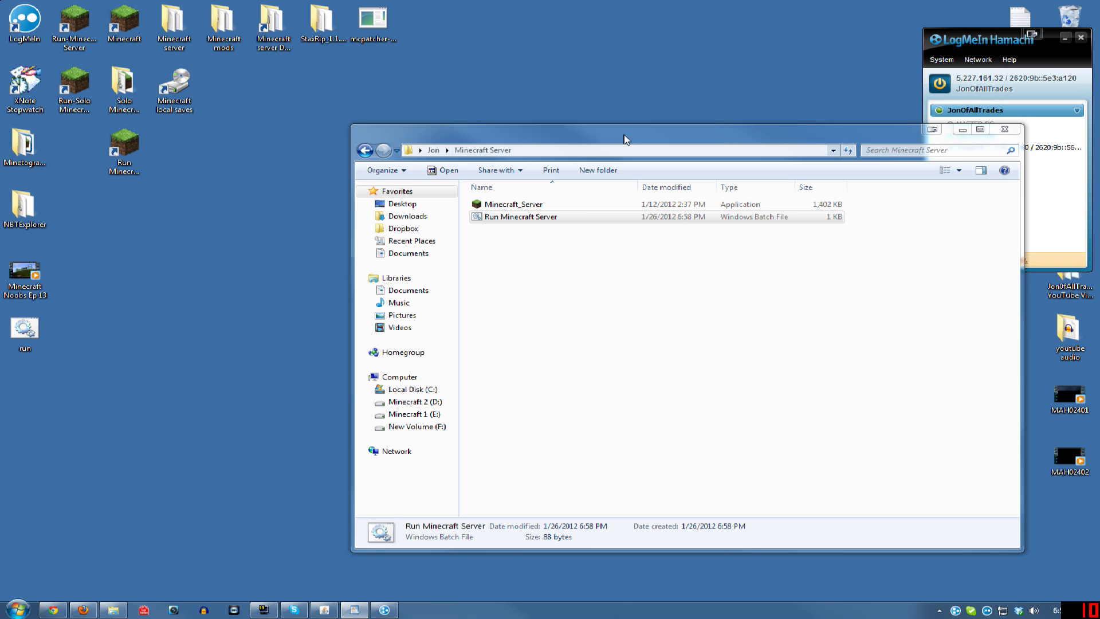
pyautogui.click(972, 44)
pyautogui.moveTo(813, 140); pyautogui.dragTo(708, 147)
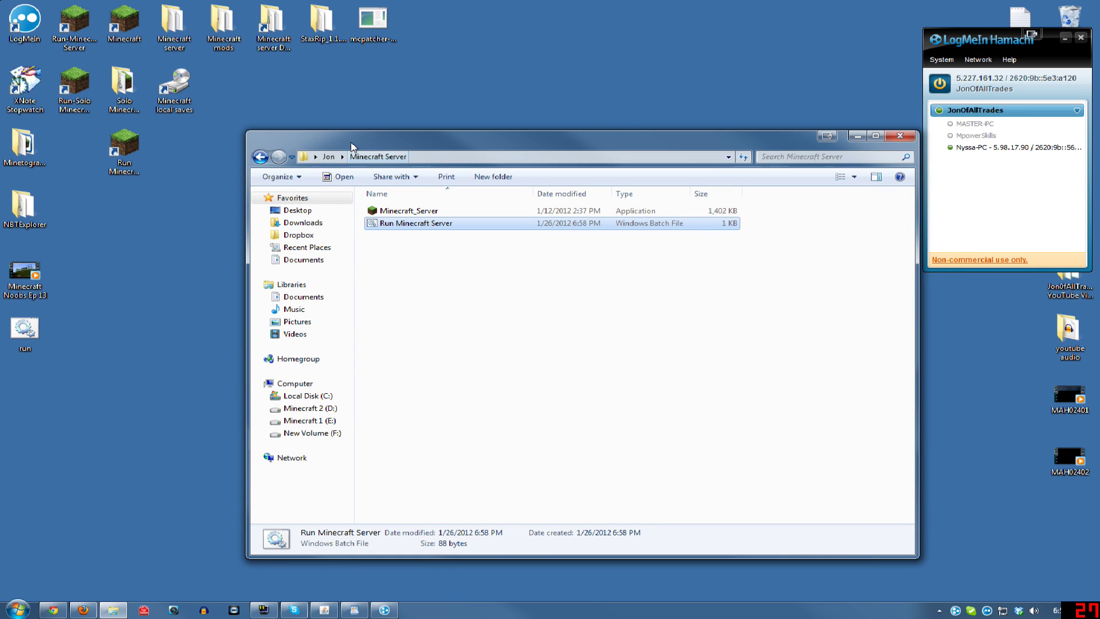
pyautogui.click(122, 145)
pyautogui.rightClick(122, 145)
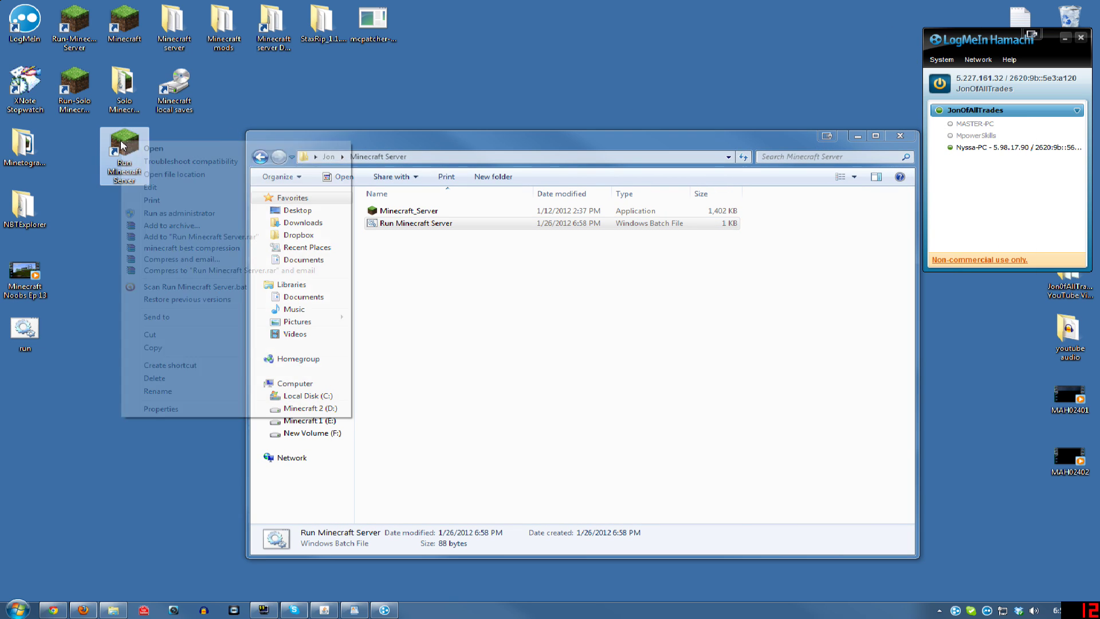
pyautogui.click(18, 608)
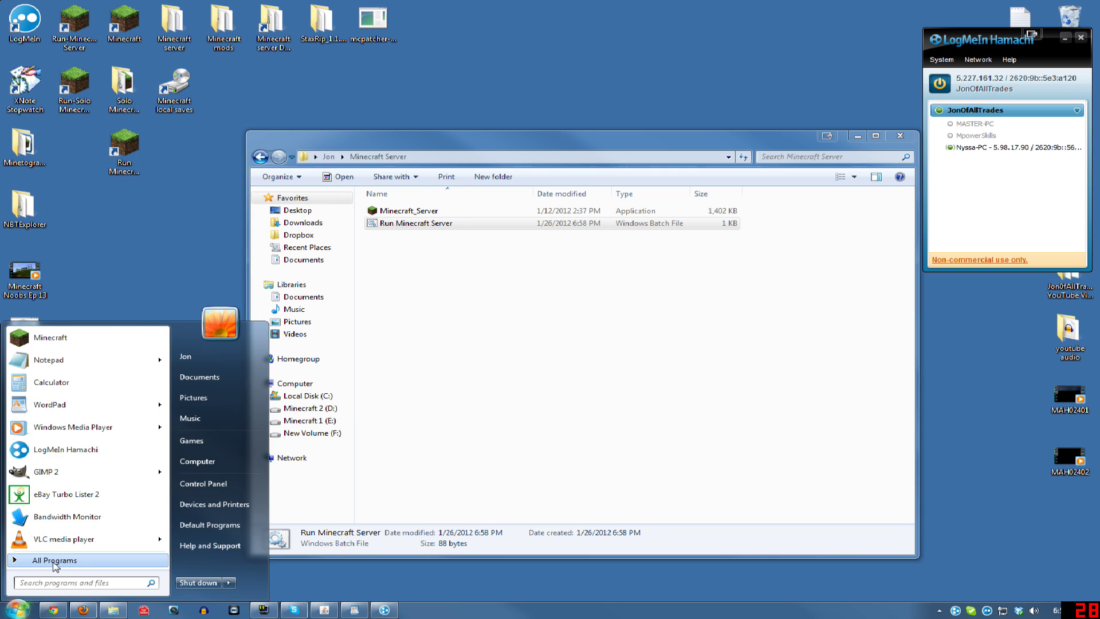
pyautogui.click(50, 560)
pyautogui.moveTo(165, 382); pyautogui.dragTo(169, 506)
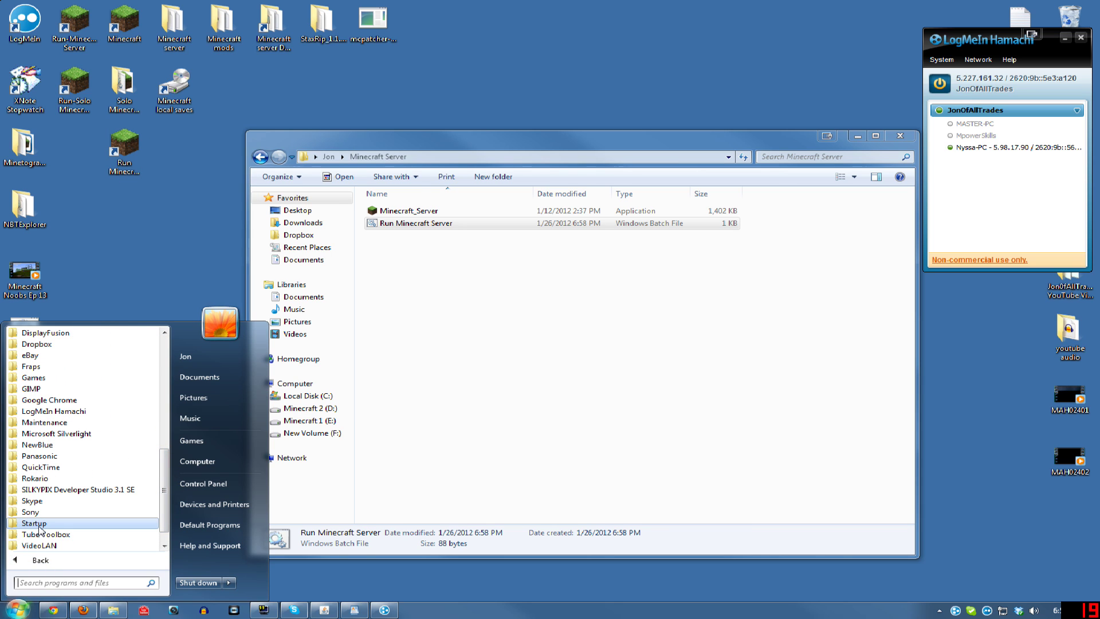
pyautogui.rightClick(39, 524)
pyautogui.click(63, 425)
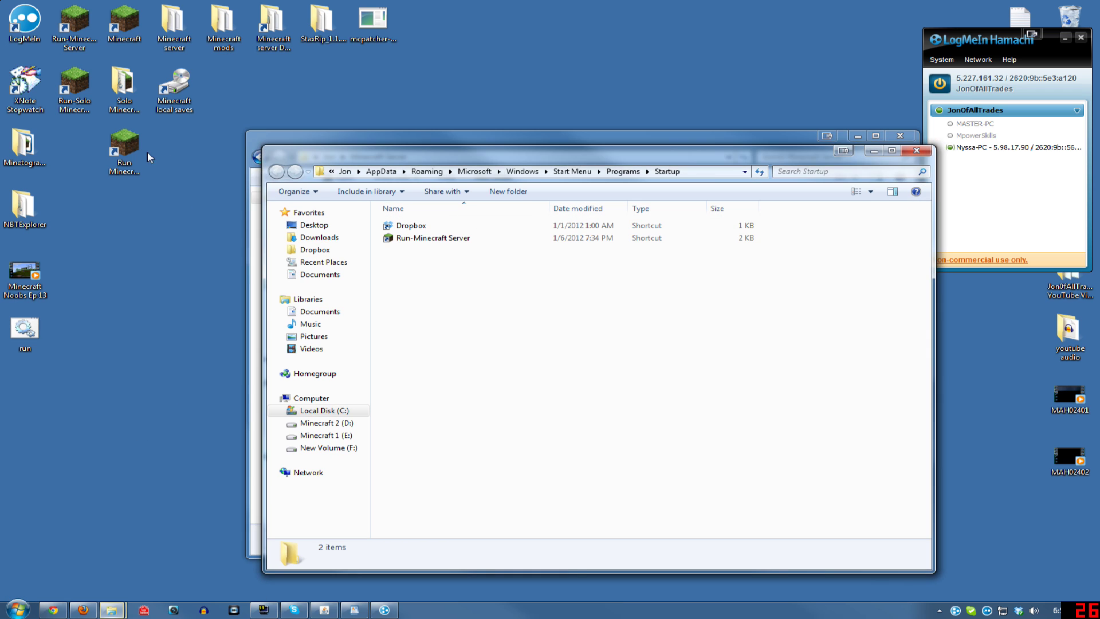
pyautogui.moveTo(131, 152); pyautogui.dragTo(447, 332)
pyautogui.click(487, 342)
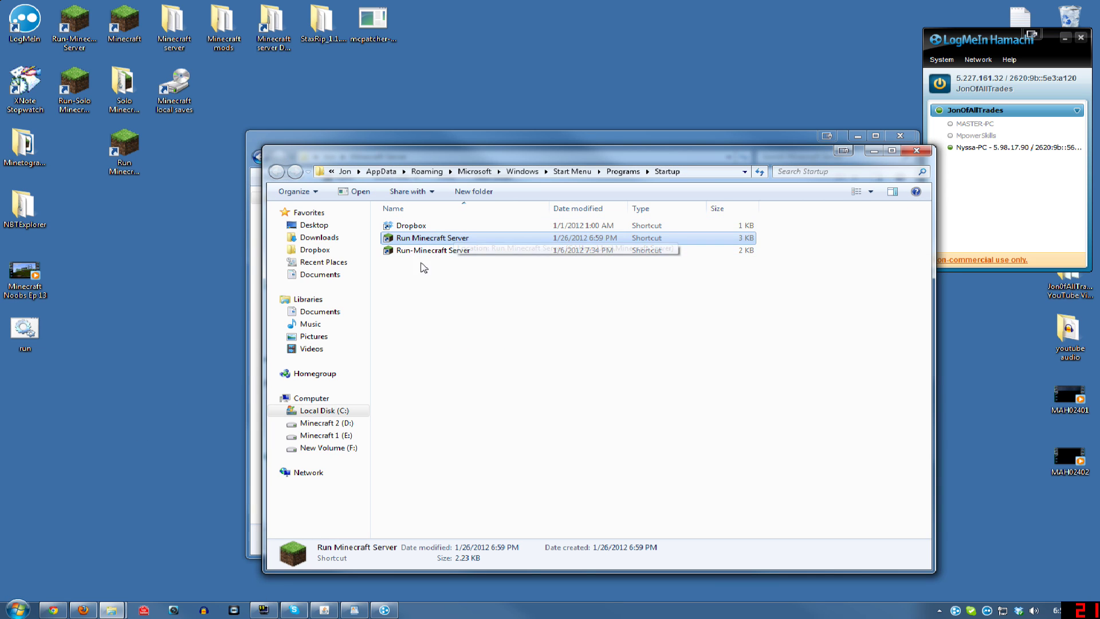
pyautogui.rightClick(440, 287)
pyautogui.click(512, 410)
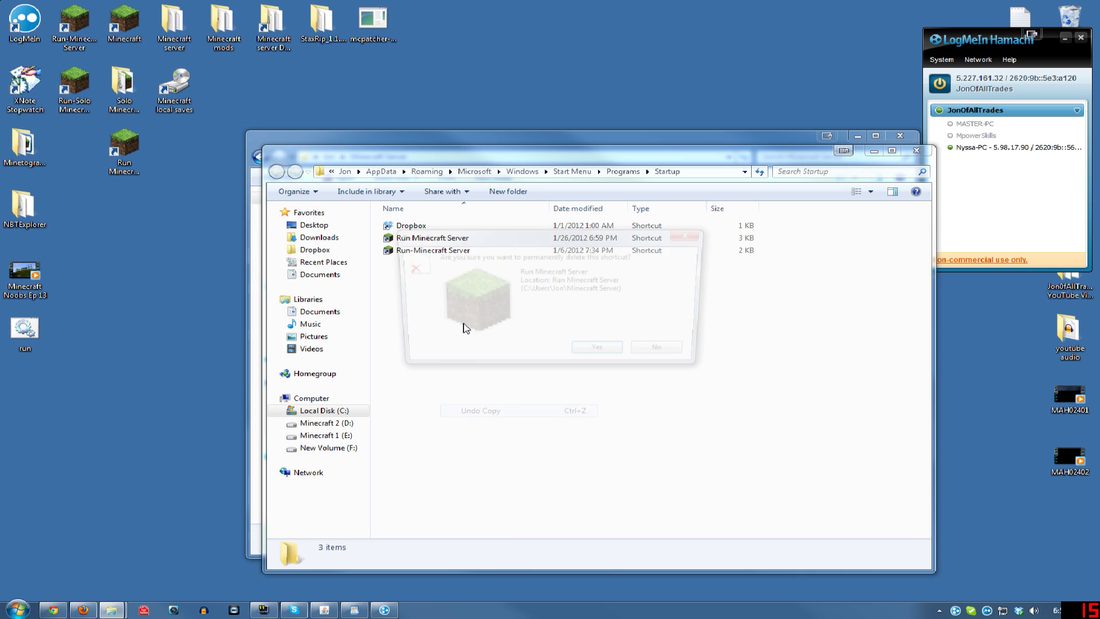
pyautogui.click(606, 348)
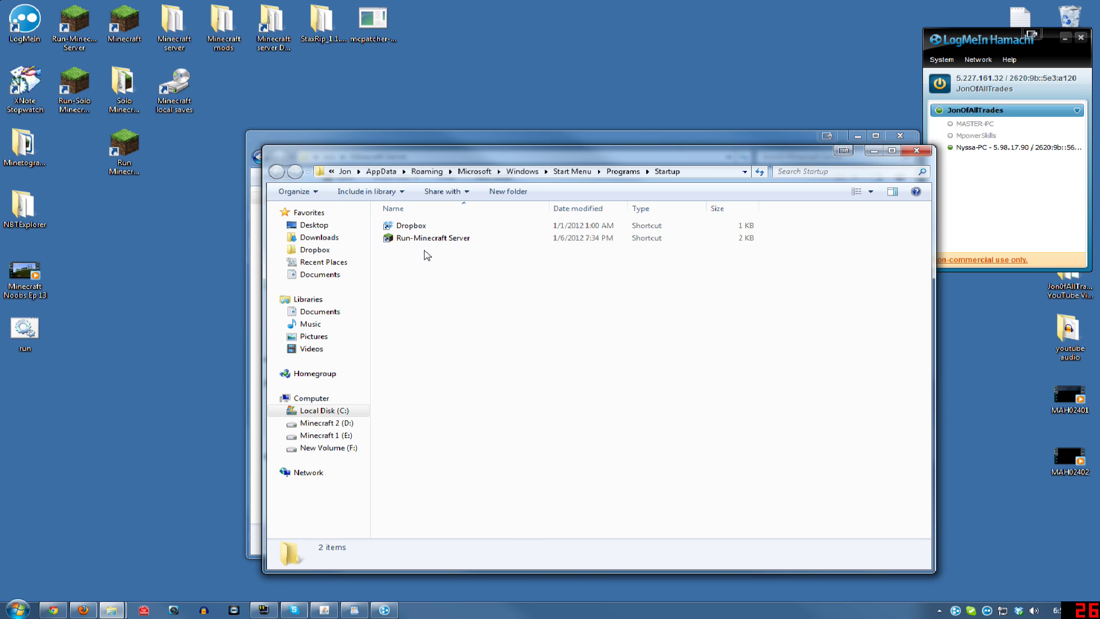
pyautogui.click(906, 150)
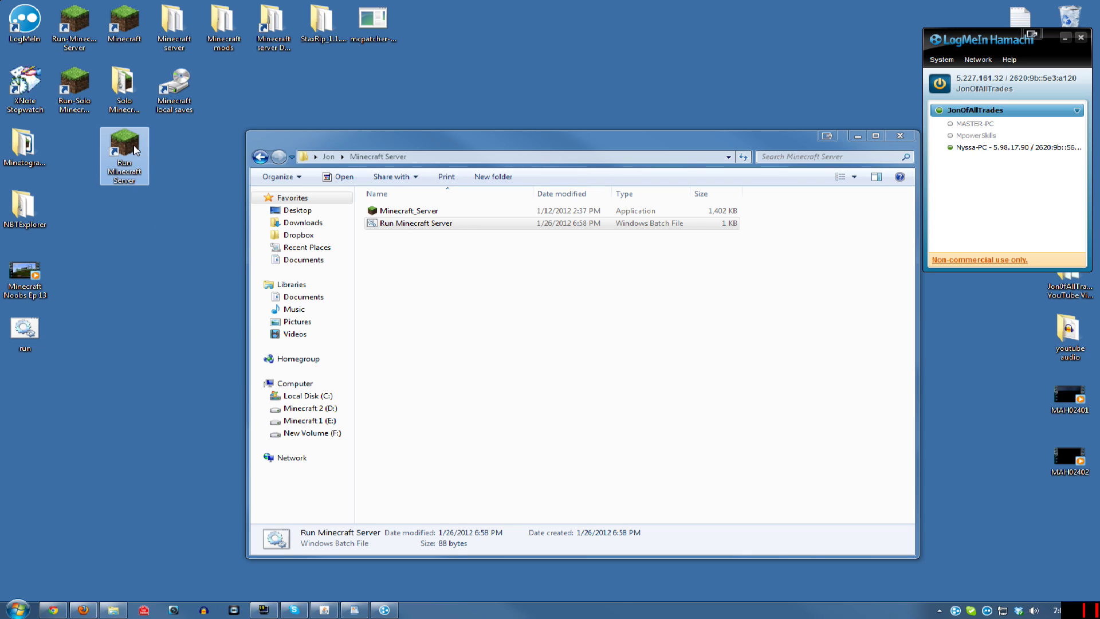
# Launch a second server by double-clicking the Run Minecraft Server batch file.
pyautogui.click(421, 223)
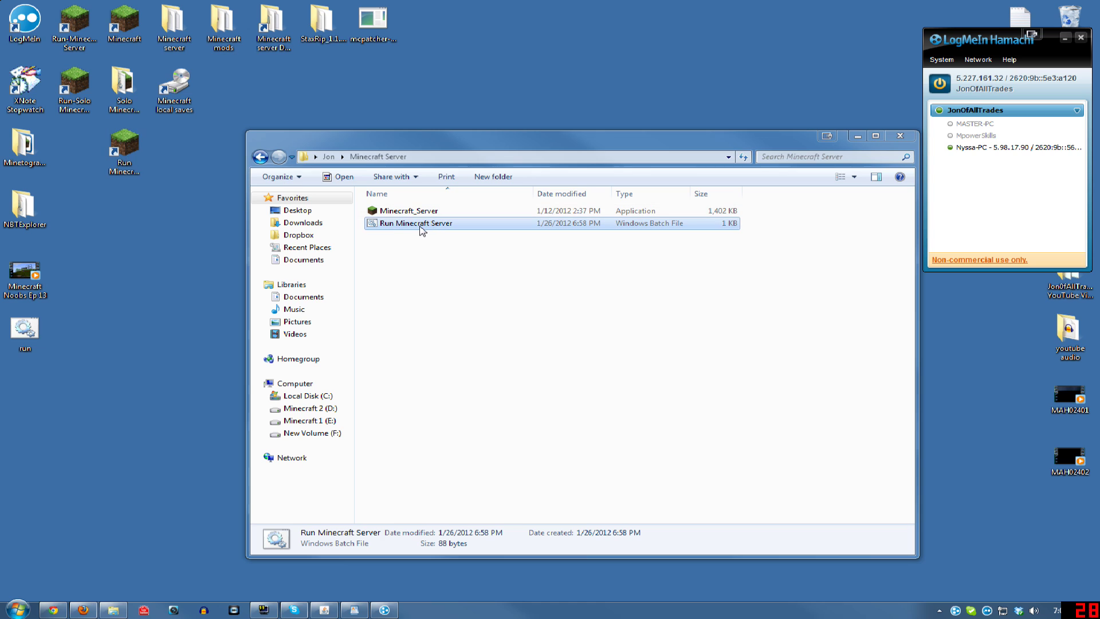
pyautogui.click(408, 213)
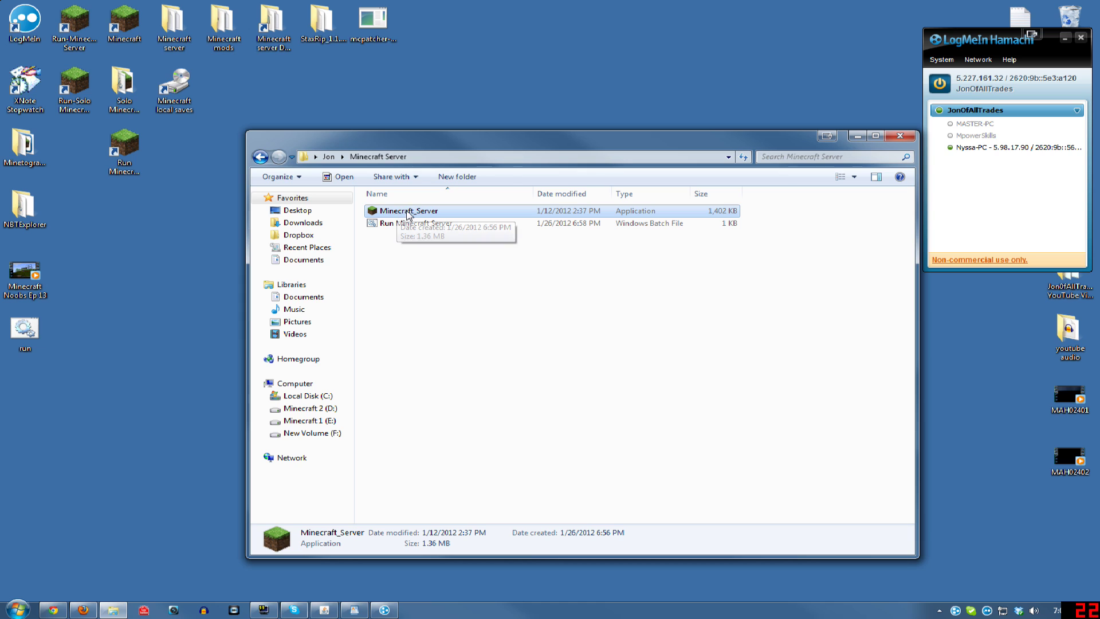
pyautogui.click(399, 224)
pyautogui.click(400, 236)
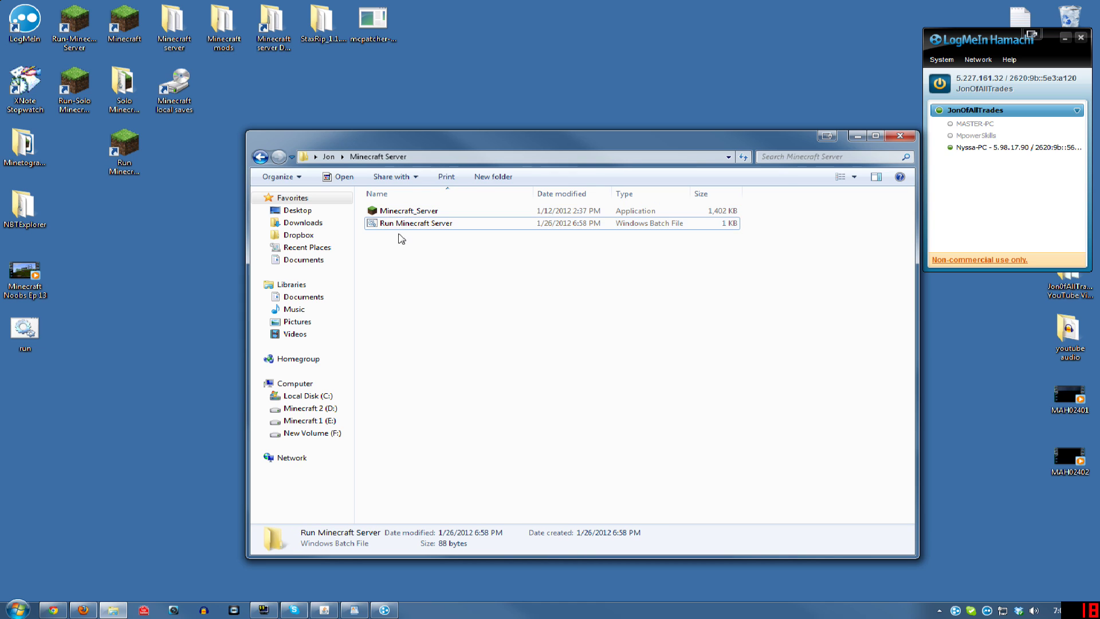
pyautogui.click(392, 225)
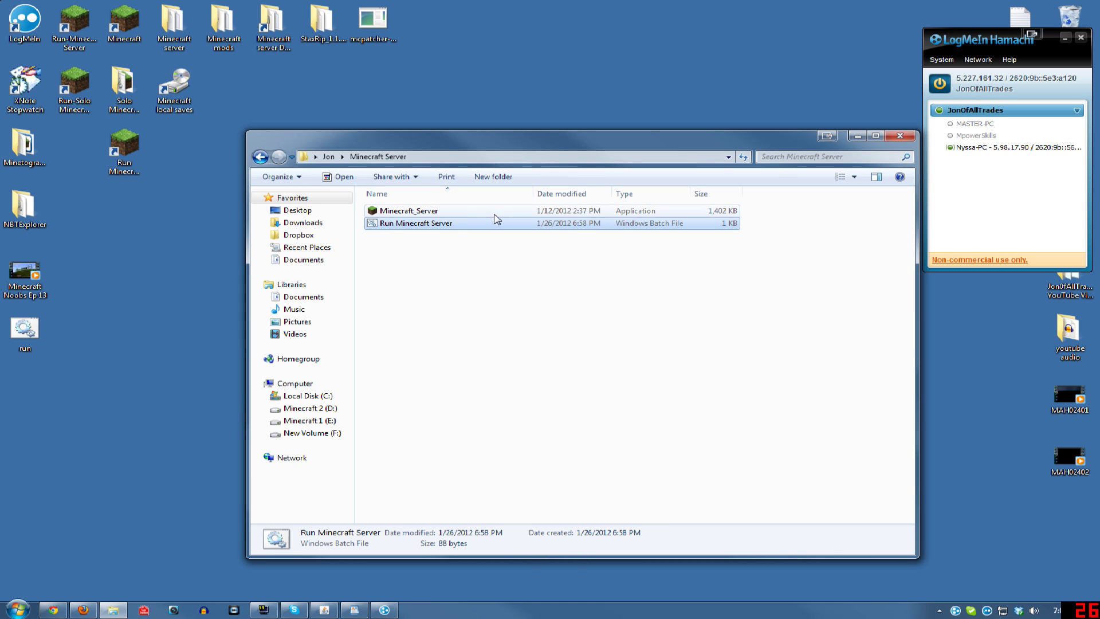
pyautogui.doubleClick(429, 225)
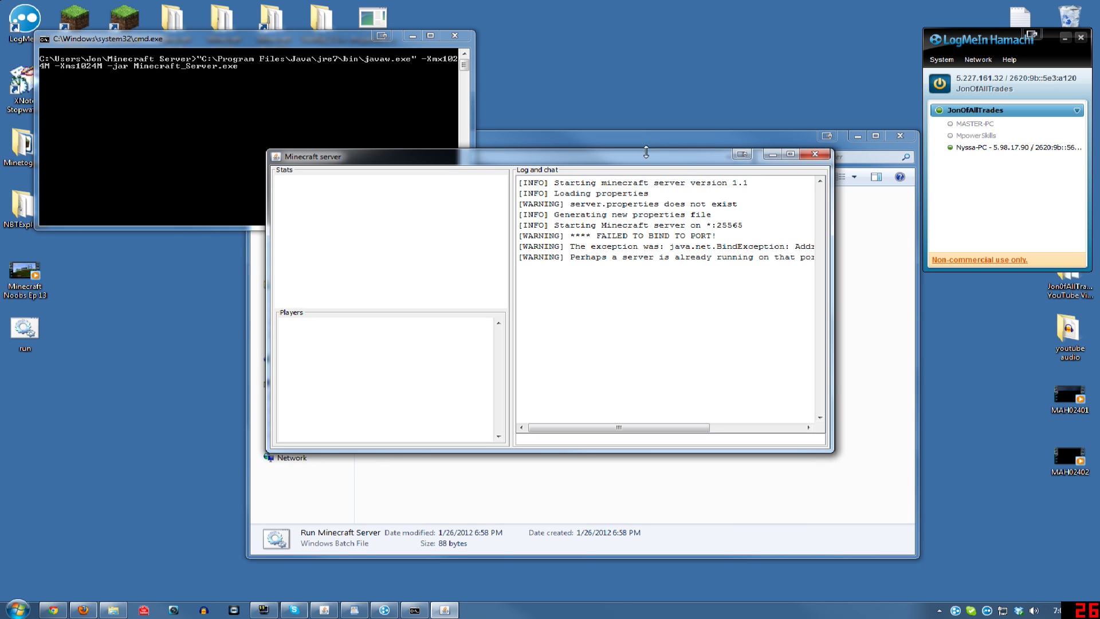
# Arrange the server windows and enter stop in the failed server's console.
pyautogui.moveTo(656, 157); pyautogui.dragTo(596, 158)
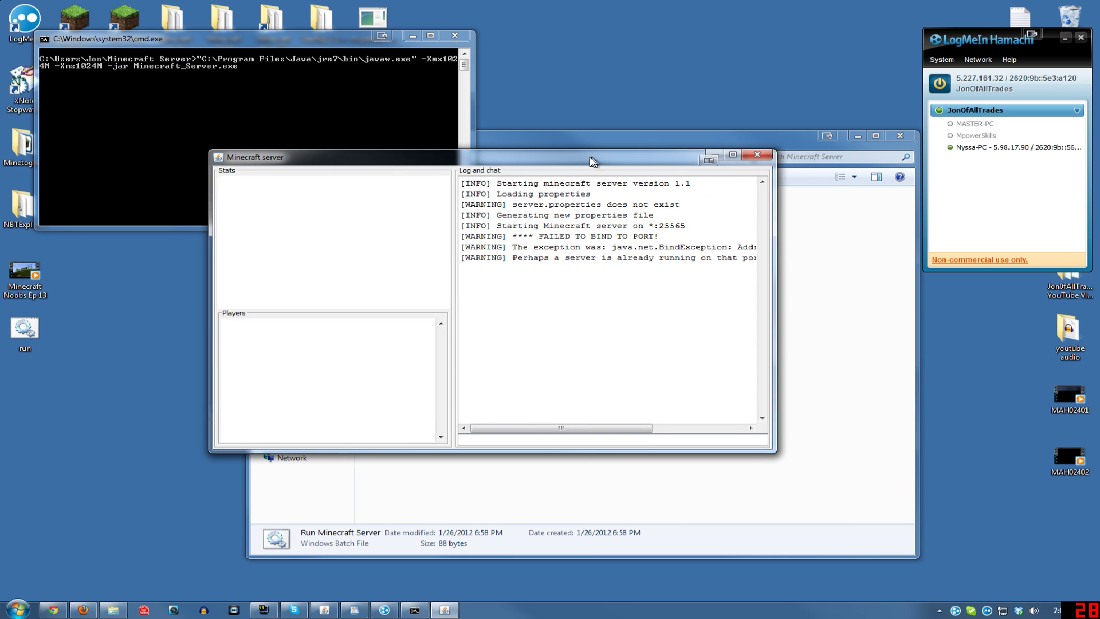
pyautogui.click(333, 610)
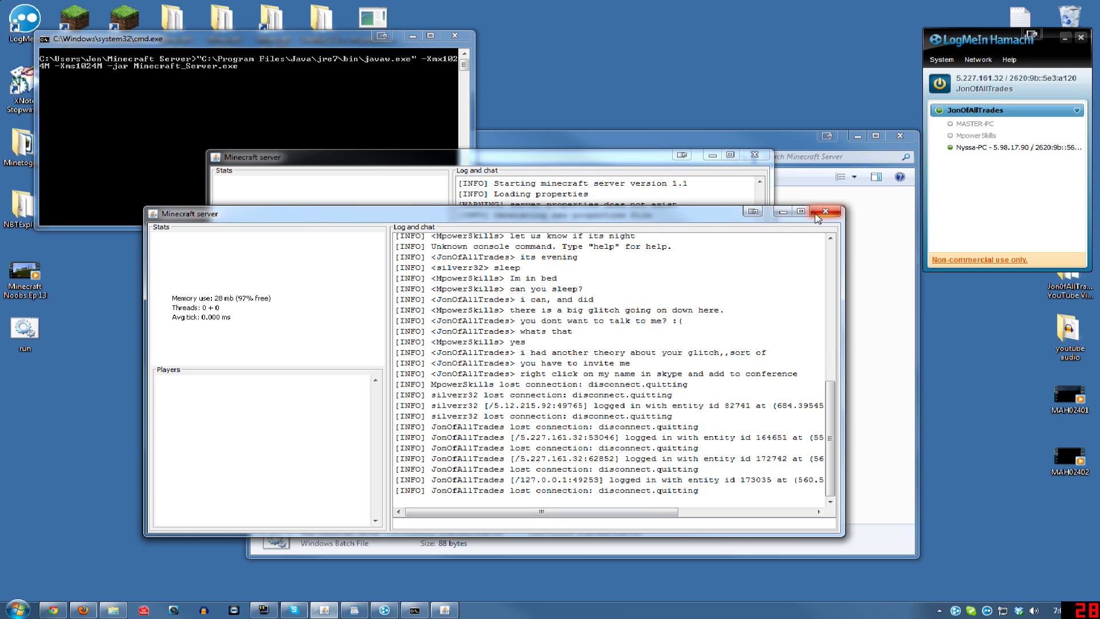
pyautogui.click(784, 213)
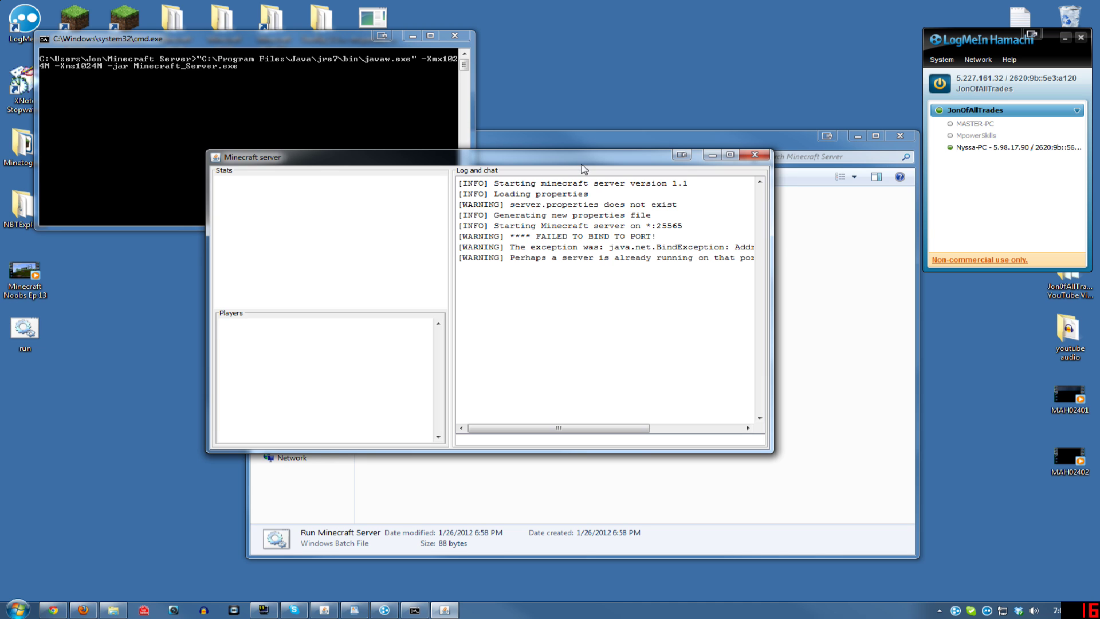
pyautogui.moveTo(579, 163); pyautogui.dragTo(500, 231)
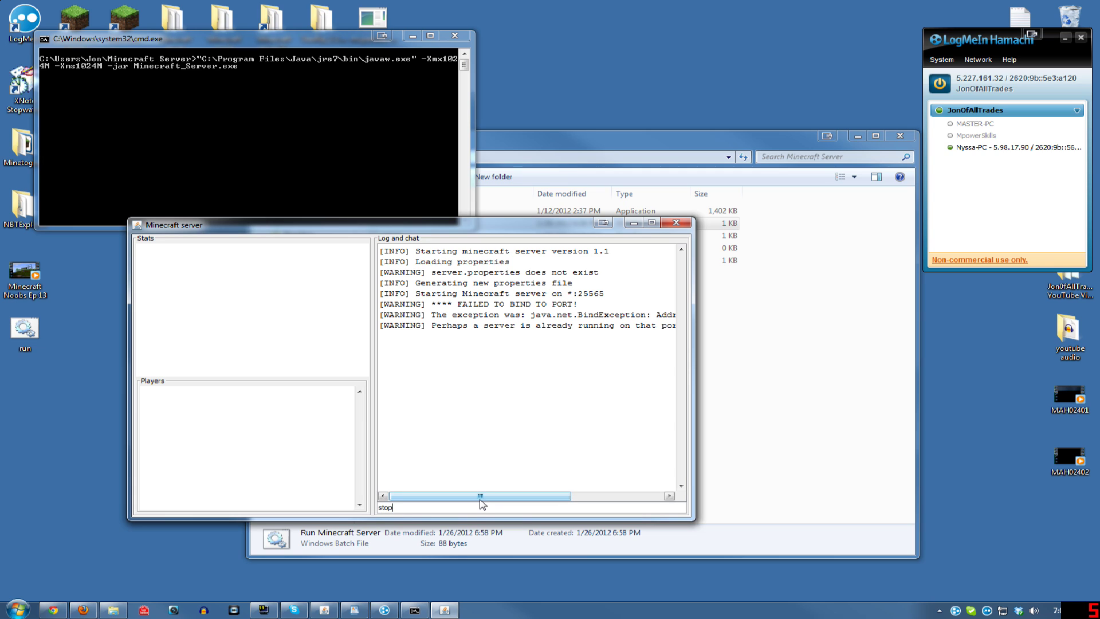
pyautogui.press('Return')
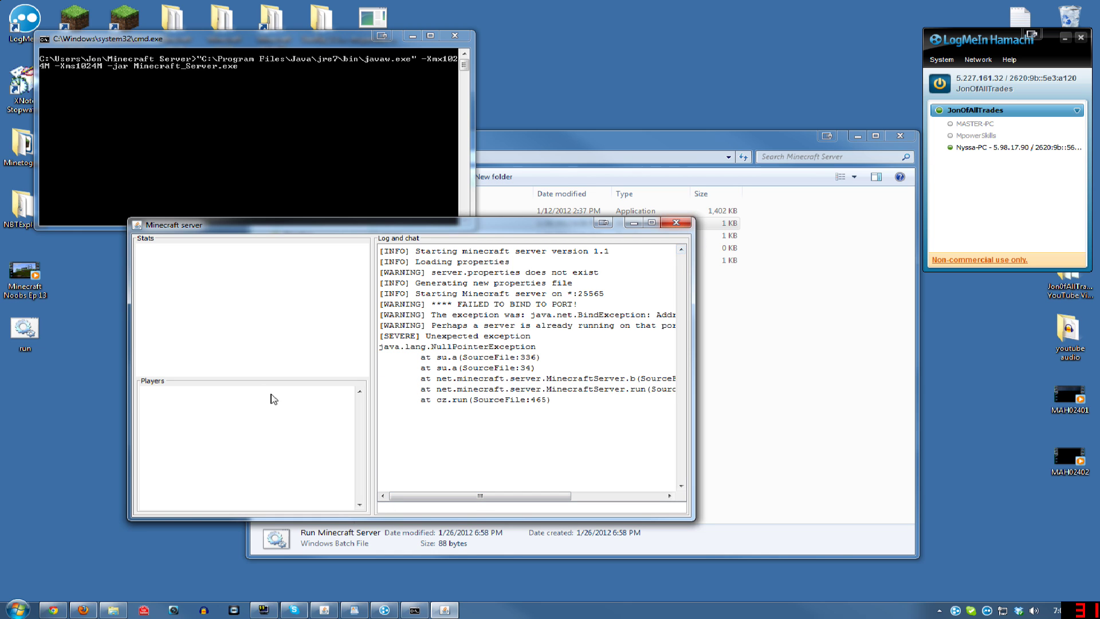
# Close the failed server, open the desktop Minecraft server folder, and select the server properties file.
pyautogui.click(676, 222)
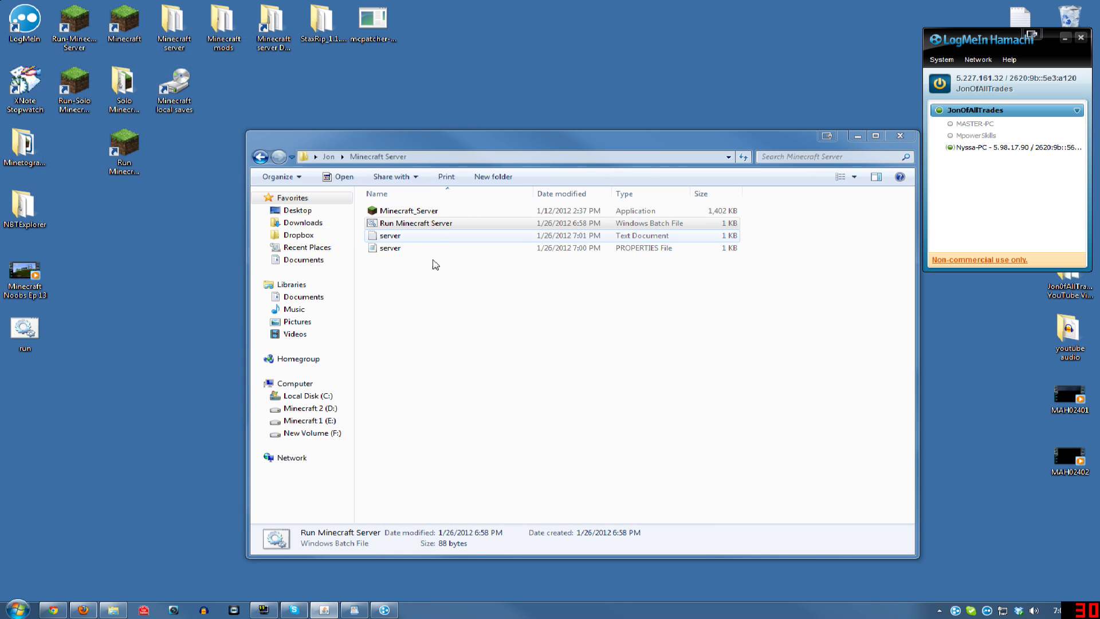
pyautogui.doubleClick(173, 24)
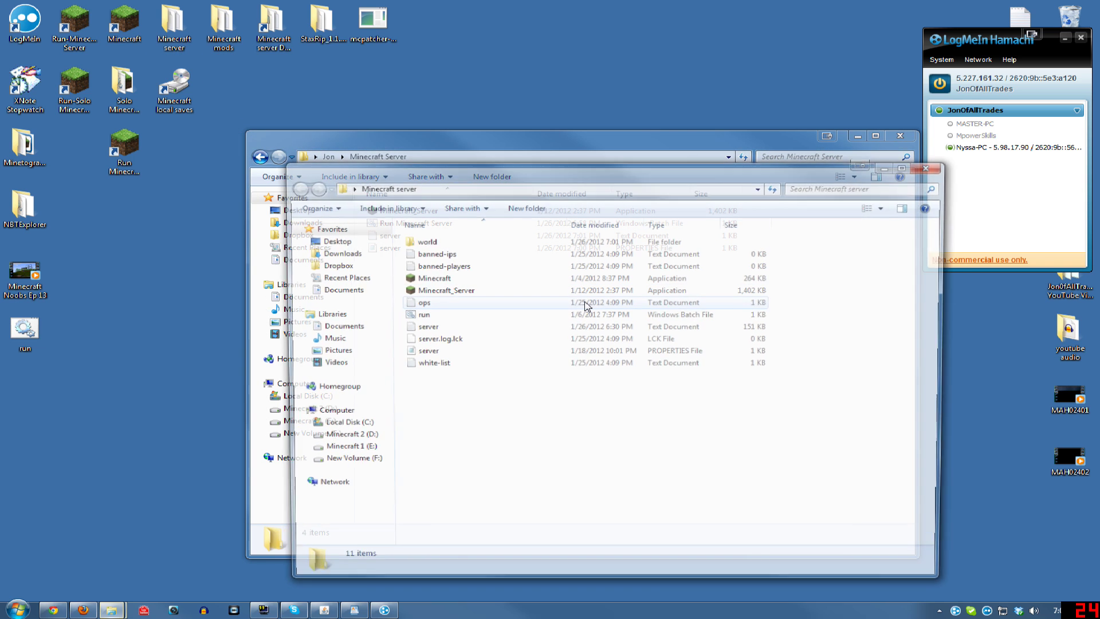
pyautogui.moveTo(497, 391); pyautogui.dragTo(443, 251)
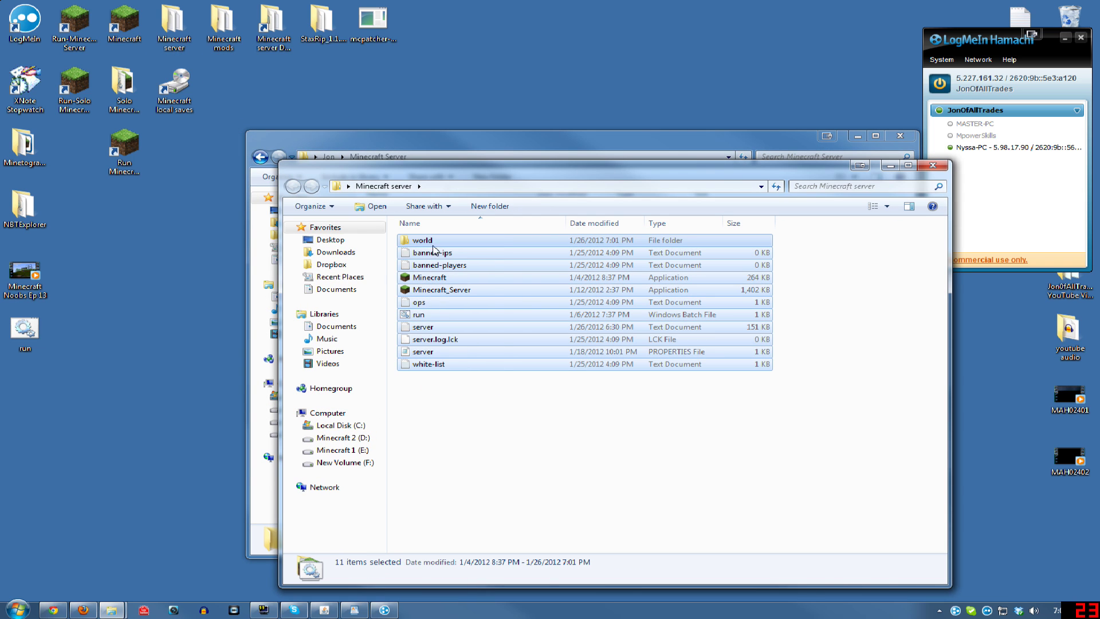
pyautogui.click(443, 451)
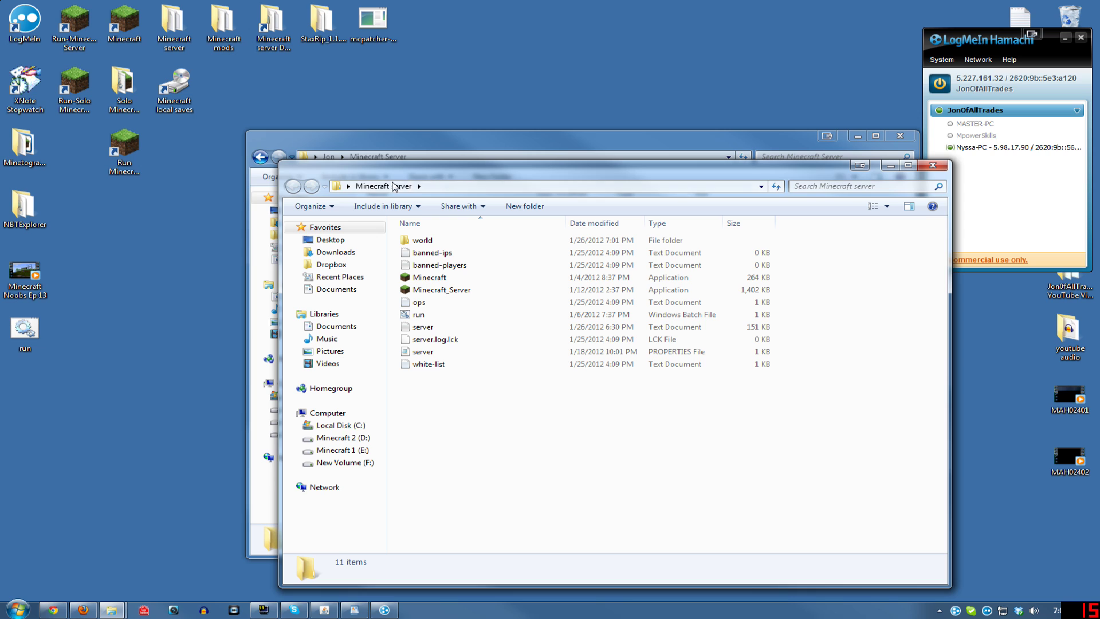
pyautogui.click(442, 278)
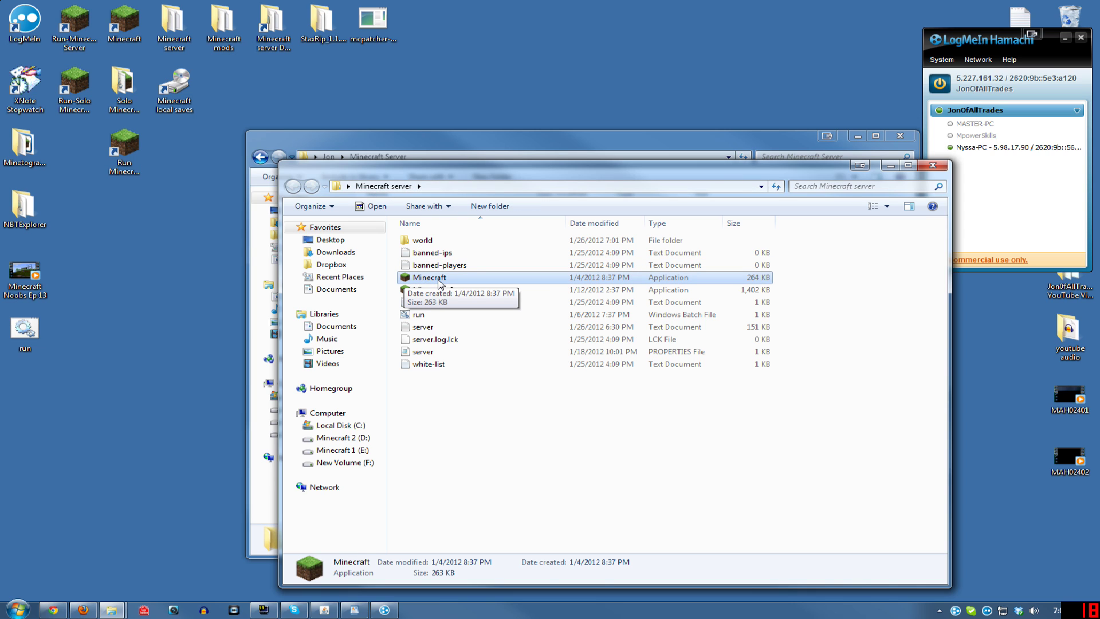
pyautogui.click(433, 241)
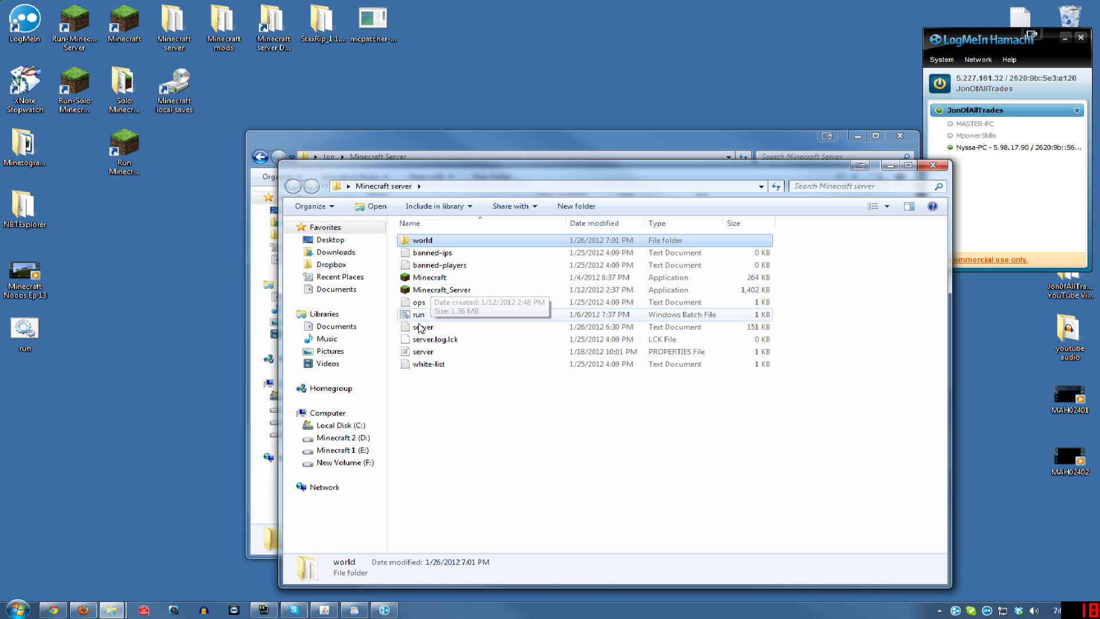
pyautogui.click(431, 354)
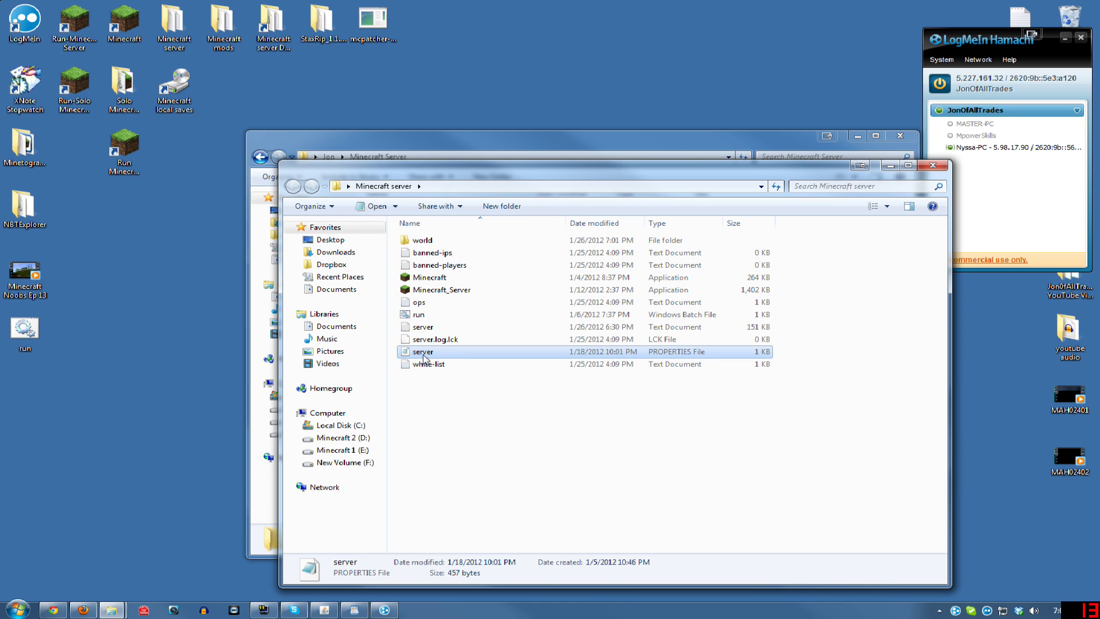
pyautogui.rightClick(424, 356)
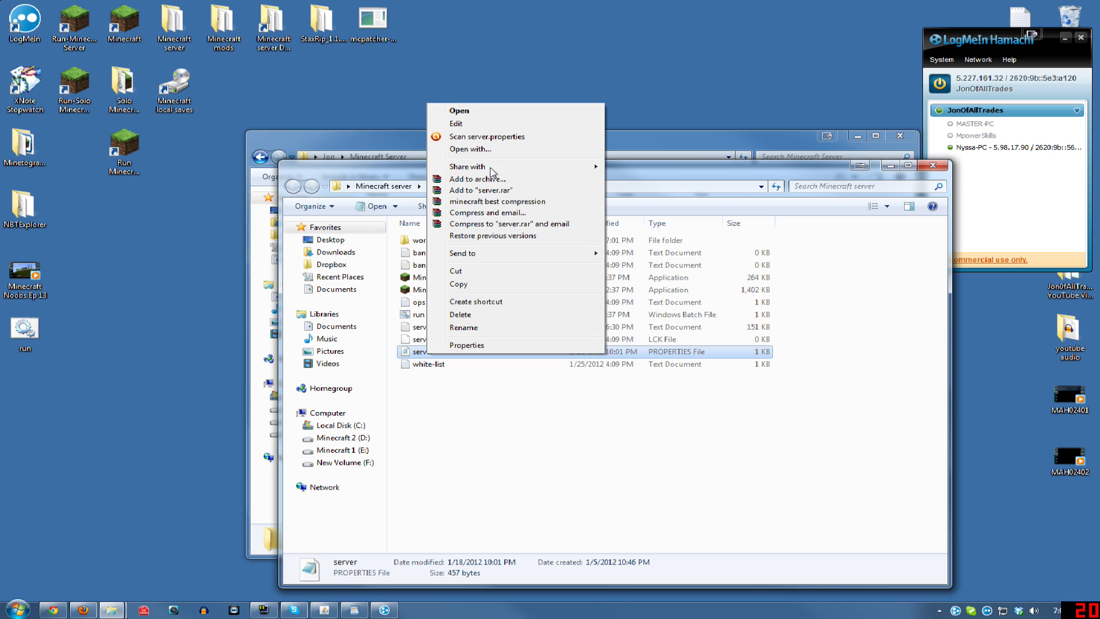
pyautogui.click(481, 127)
pyautogui.moveTo(355, 324); pyautogui.dragTo(120, 177)
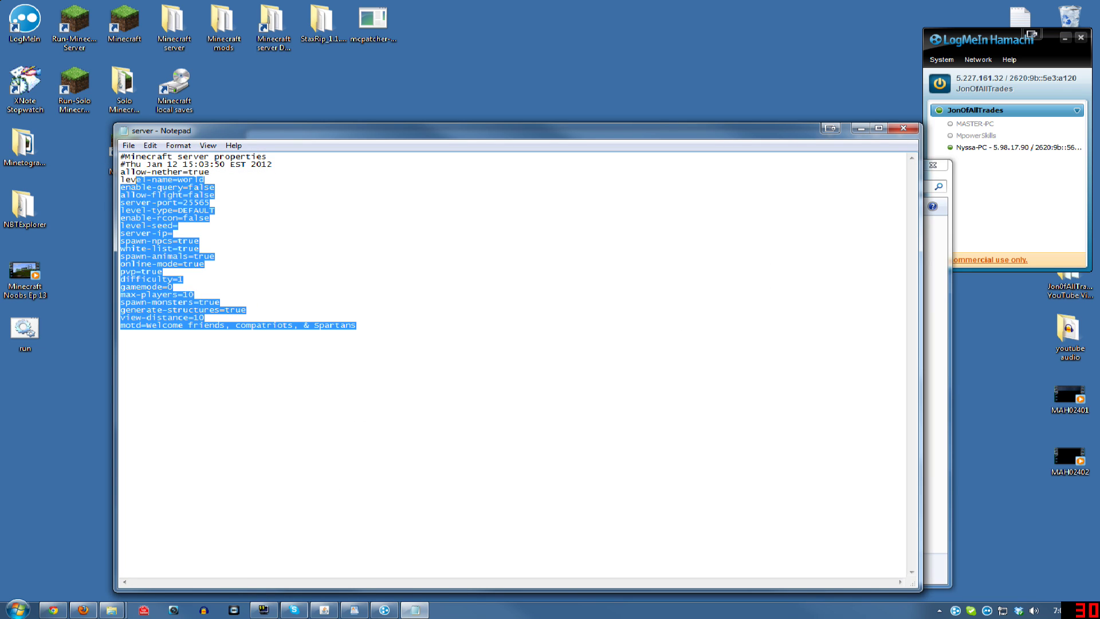
pyautogui.click(179, 225)
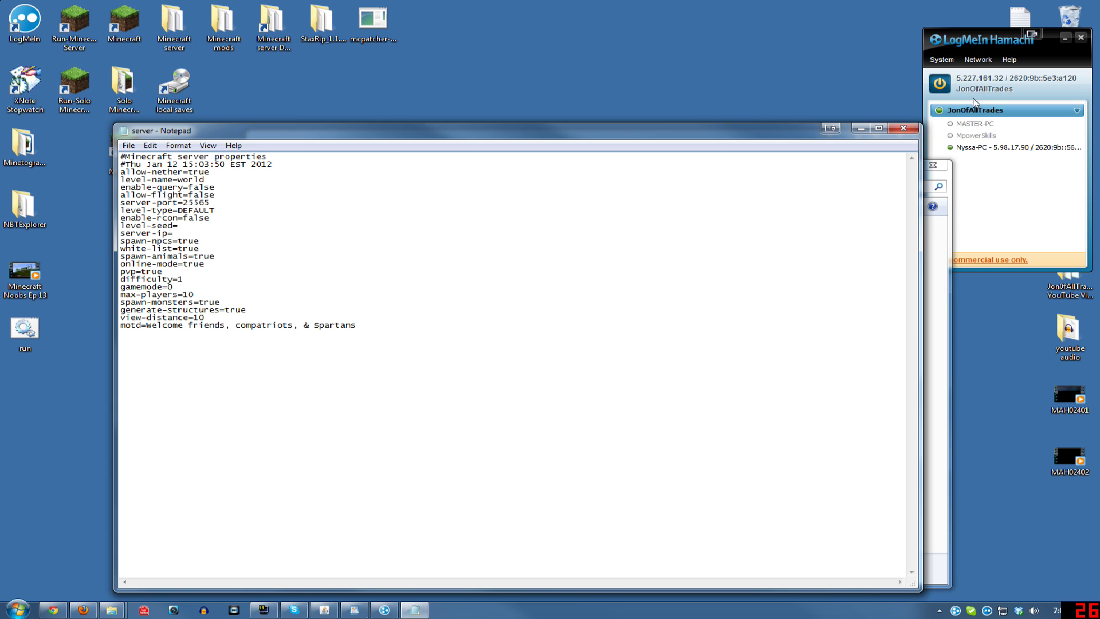
pyautogui.click(904, 128)
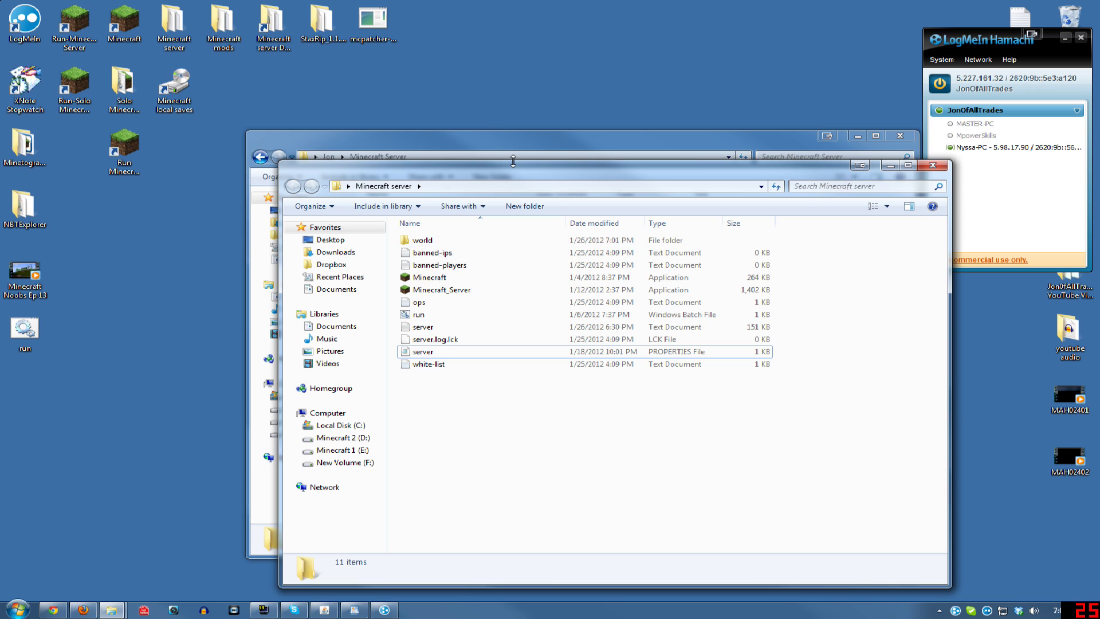
pyautogui.click(932, 165)
# Relaunch Run Minecraft Server, scroll its log back to the start, and minimize the server window.
pyautogui.click(405, 223)
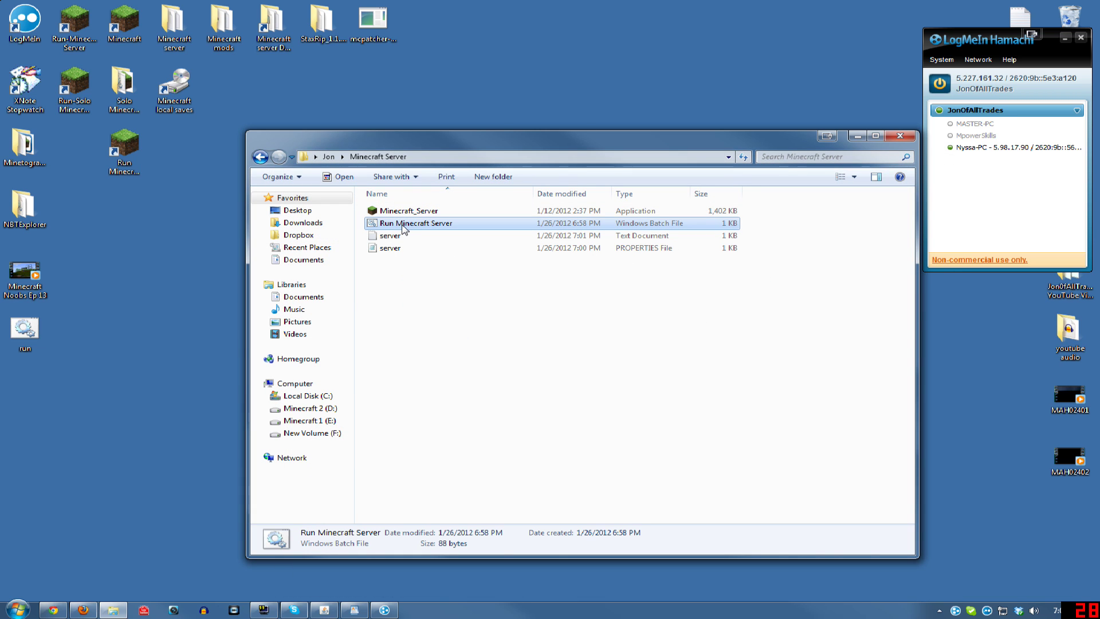
pyautogui.doubleClick(405, 225)
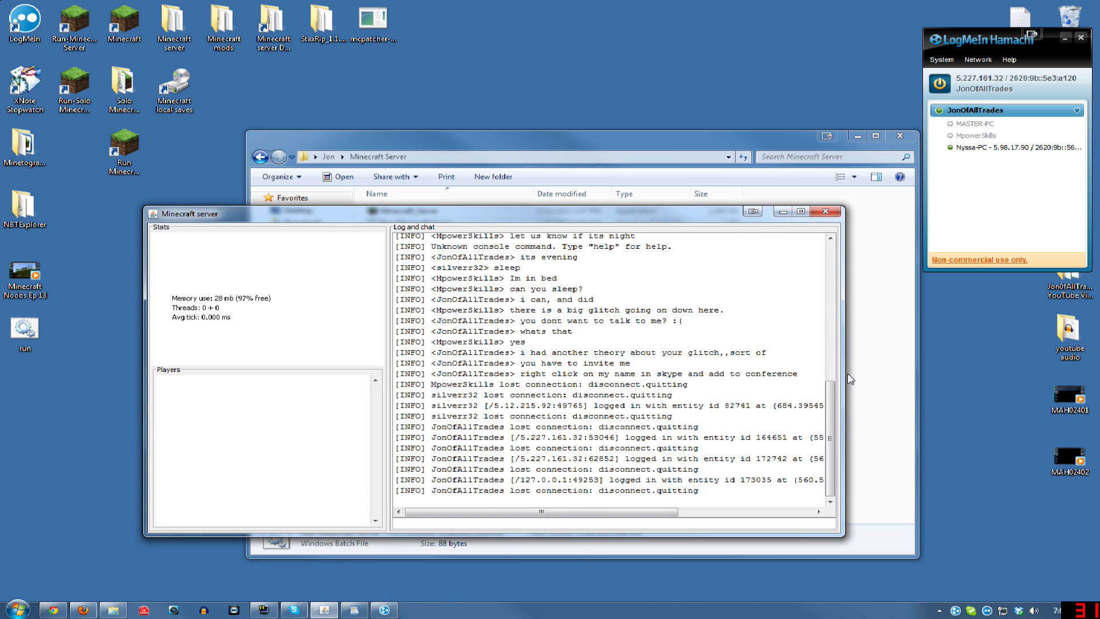
pyautogui.moveTo(830, 412); pyautogui.dragTo(830, 275)
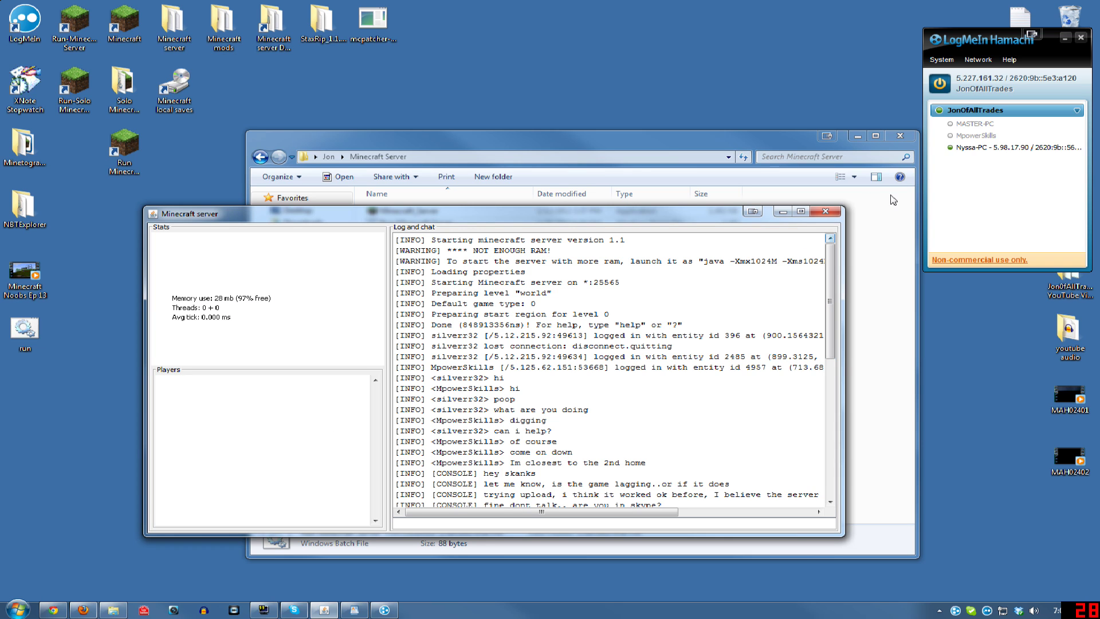
pyautogui.click(782, 212)
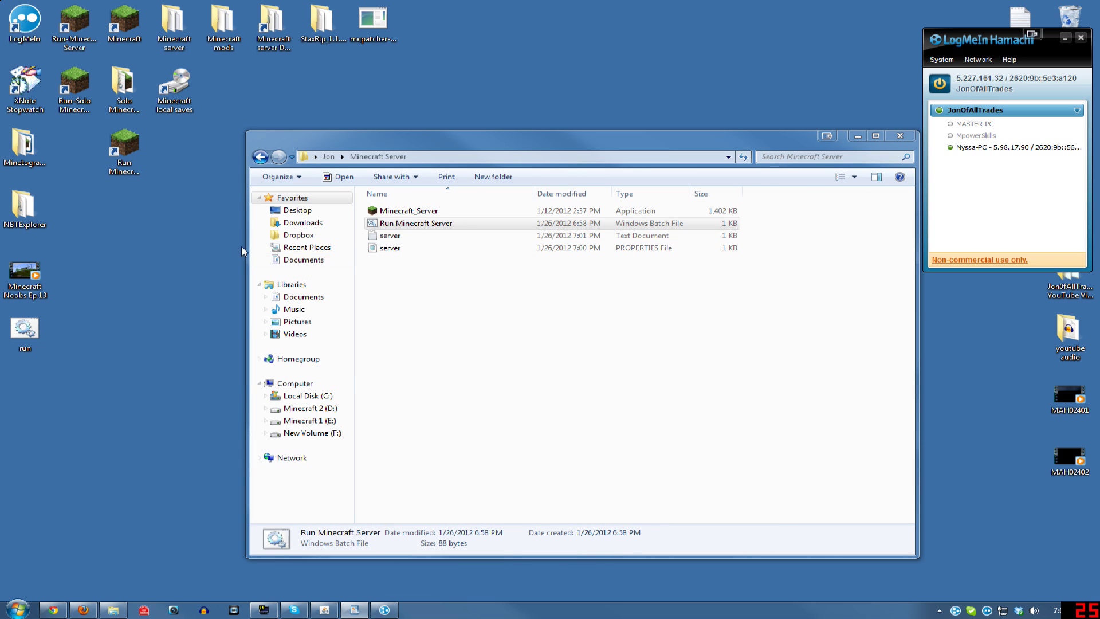
# Launch and log in to Minecraft, then direct-connect to the server at 'localhost'.
pyautogui.click(124, 36)
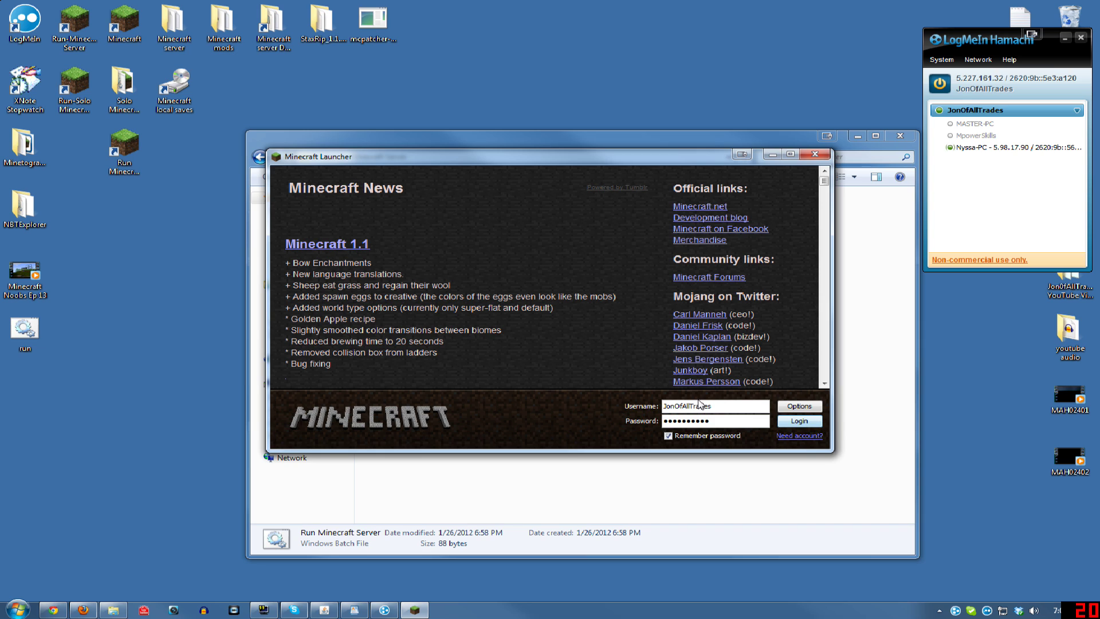
pyautogui.click(798, 421)
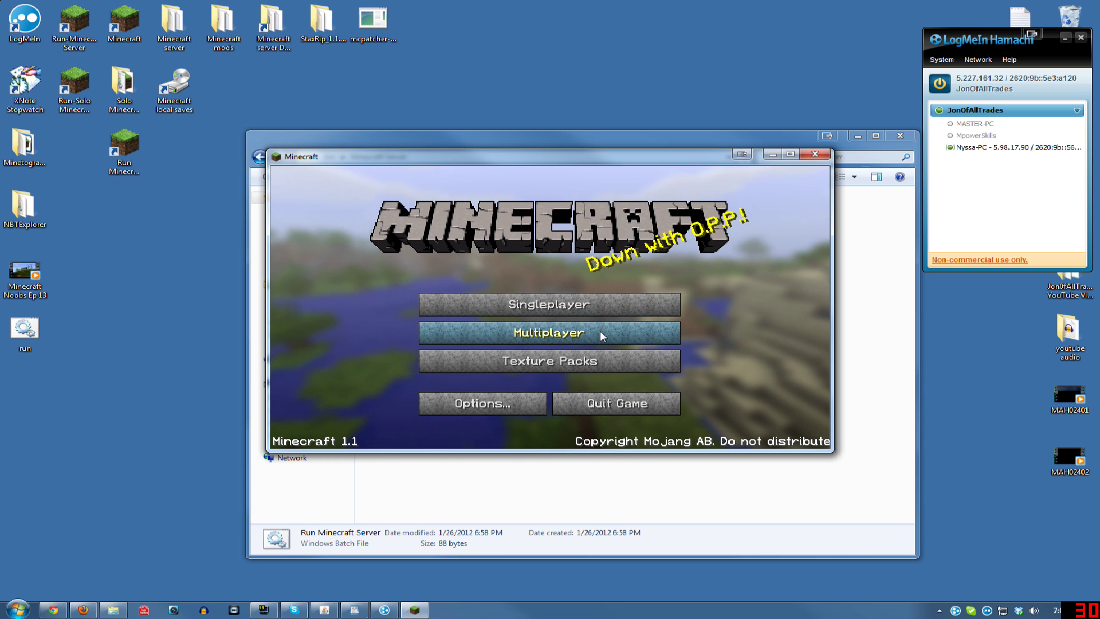
pyautogui.click(599, 331)
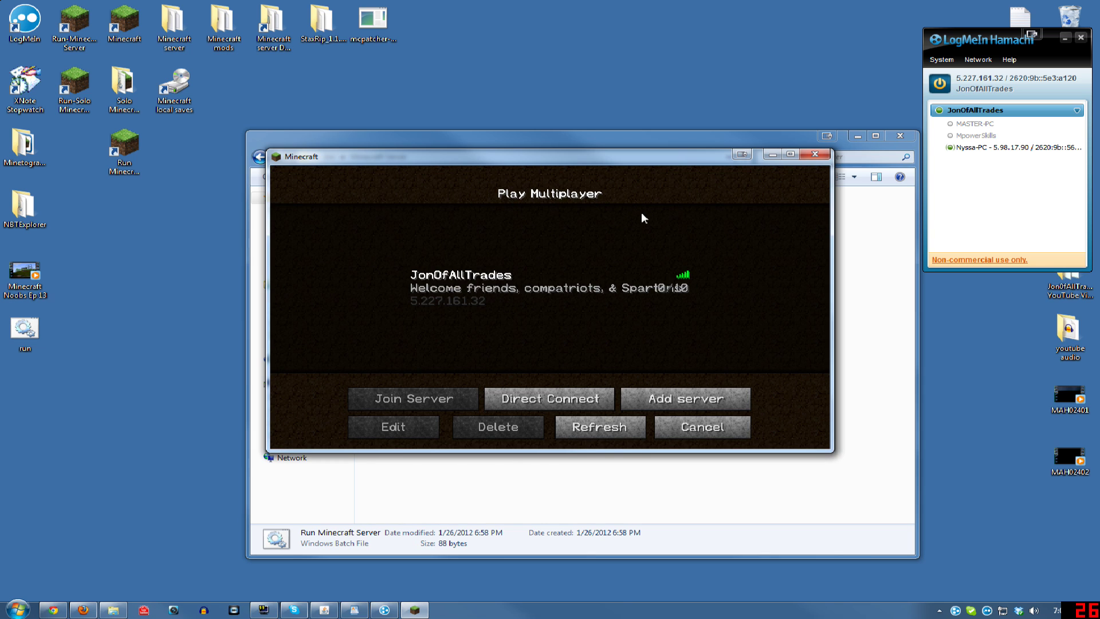
pyautogui.moveTo(616, 166); pyautogui.dragTo(544, 189)
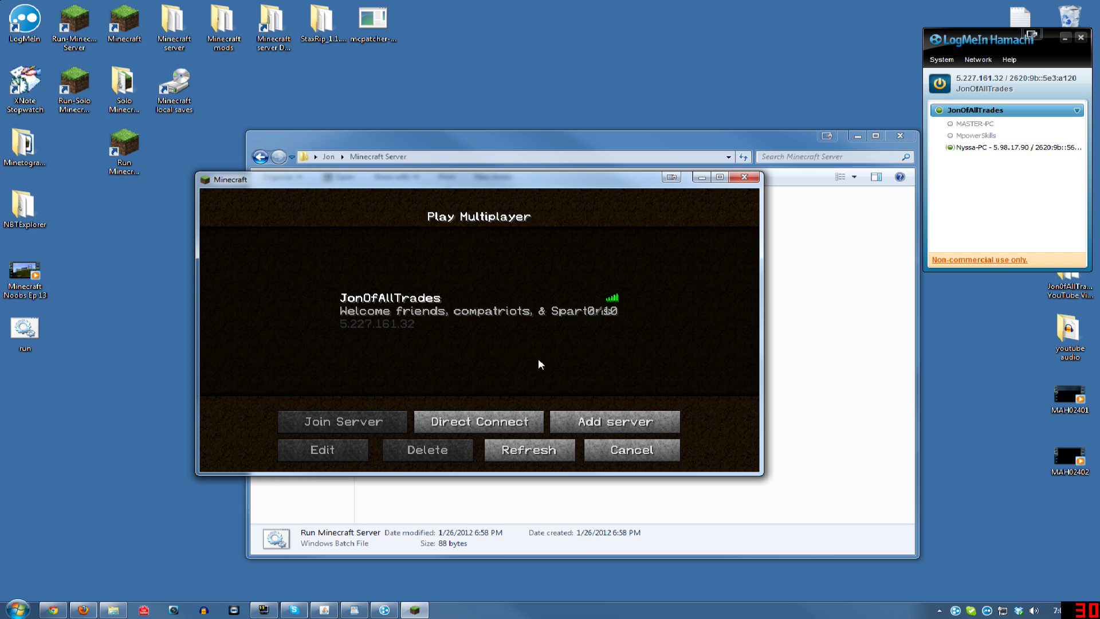
pyautogui.click(470, 422)
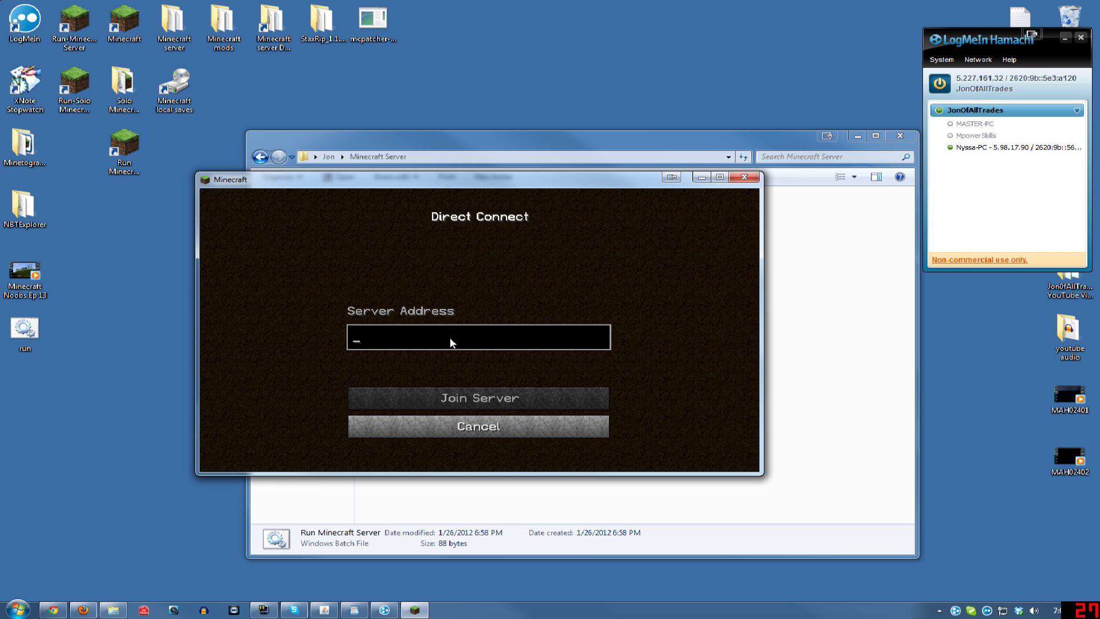
pyautogui.write('localhost')
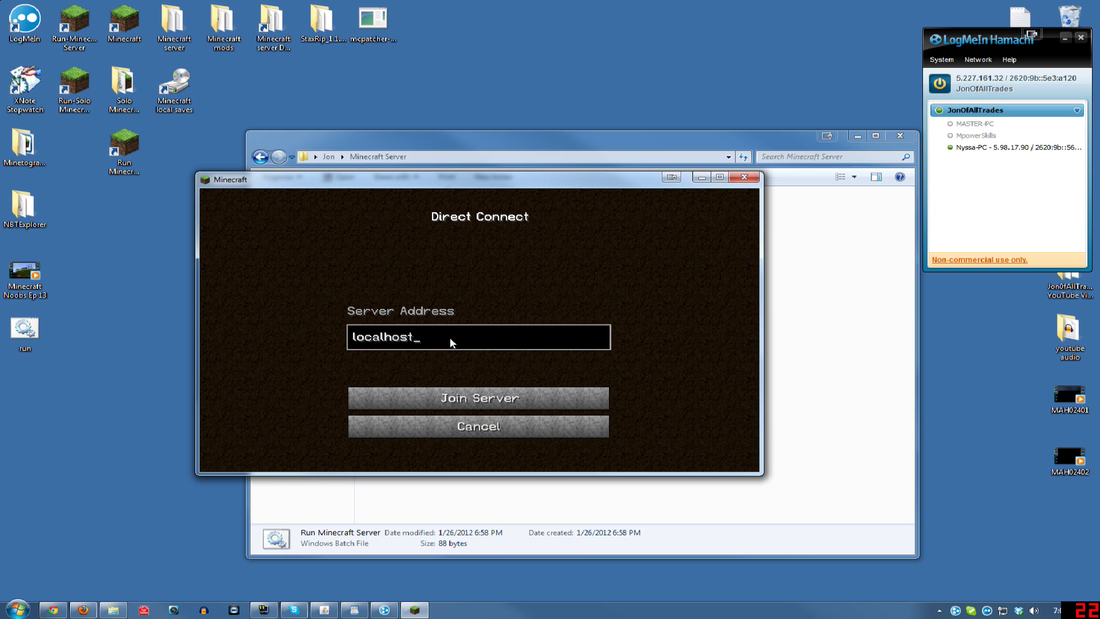
pyautogui.press('Return')
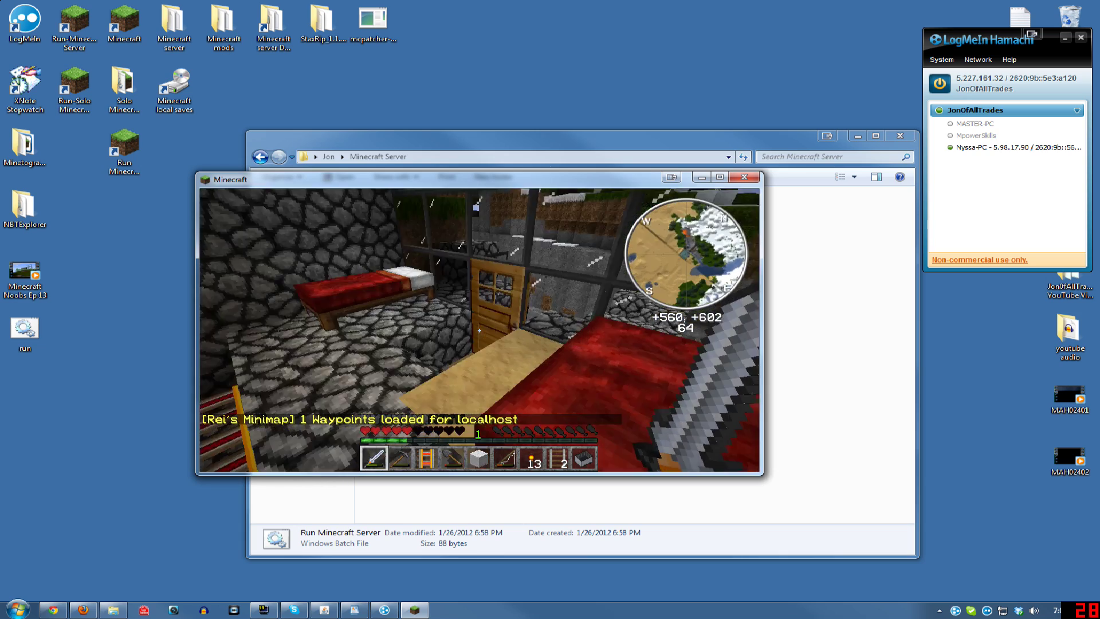
# Disconnect from the localhost world and return to the multiplayer server list.
pyautogui.press('Escape')
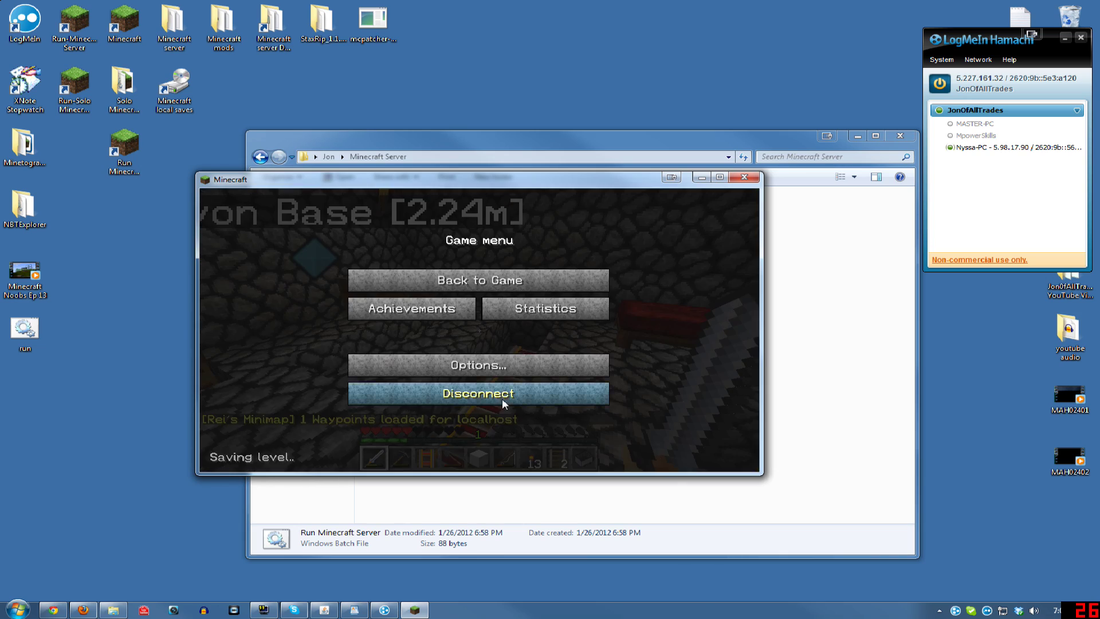
pyautogui.click(500, 391)
pyautogui.click(504, 361)
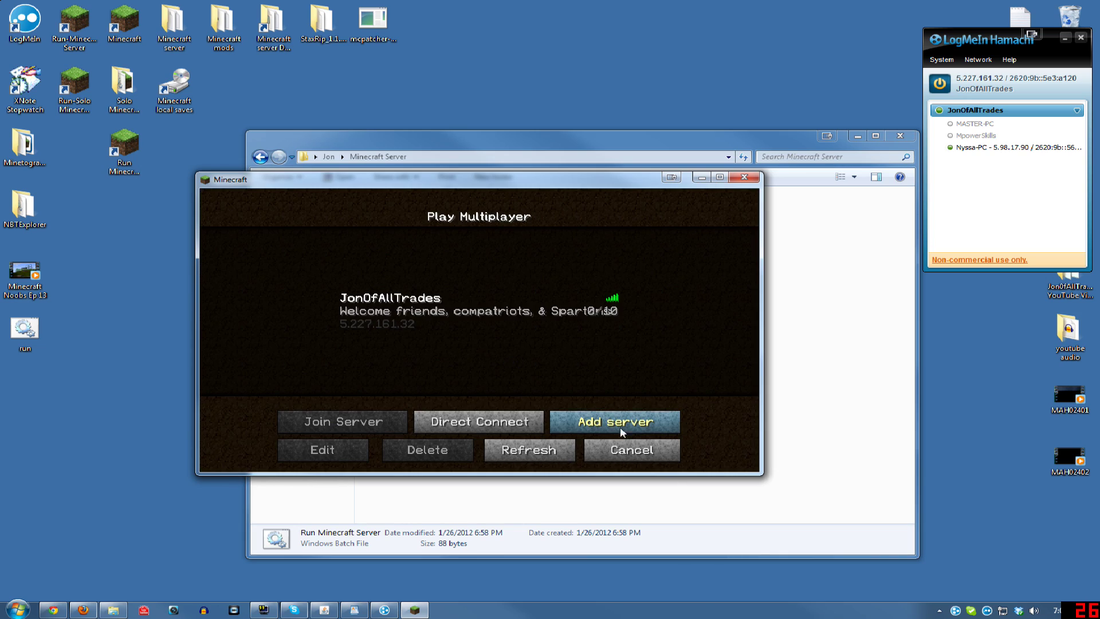
# Cancel the new server entry, back out of the server list, and quit Minecraft.
pyautogui.click(603, 421)
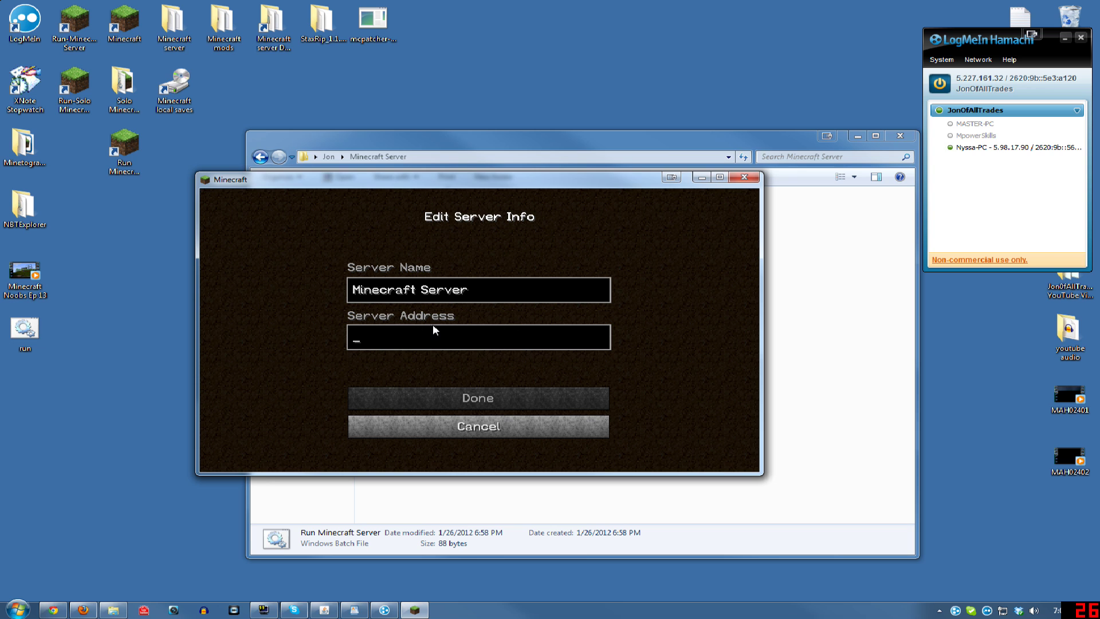
pyautogui.click(494, 429)
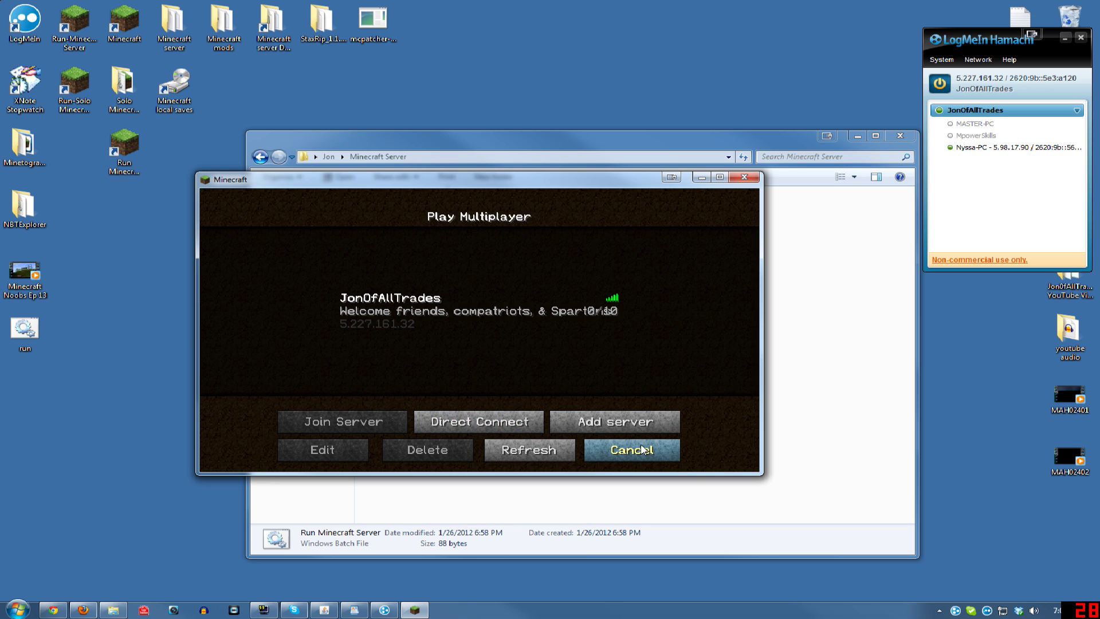
pyautogui.click(632, 449)
pyautogui.click(548, 425)
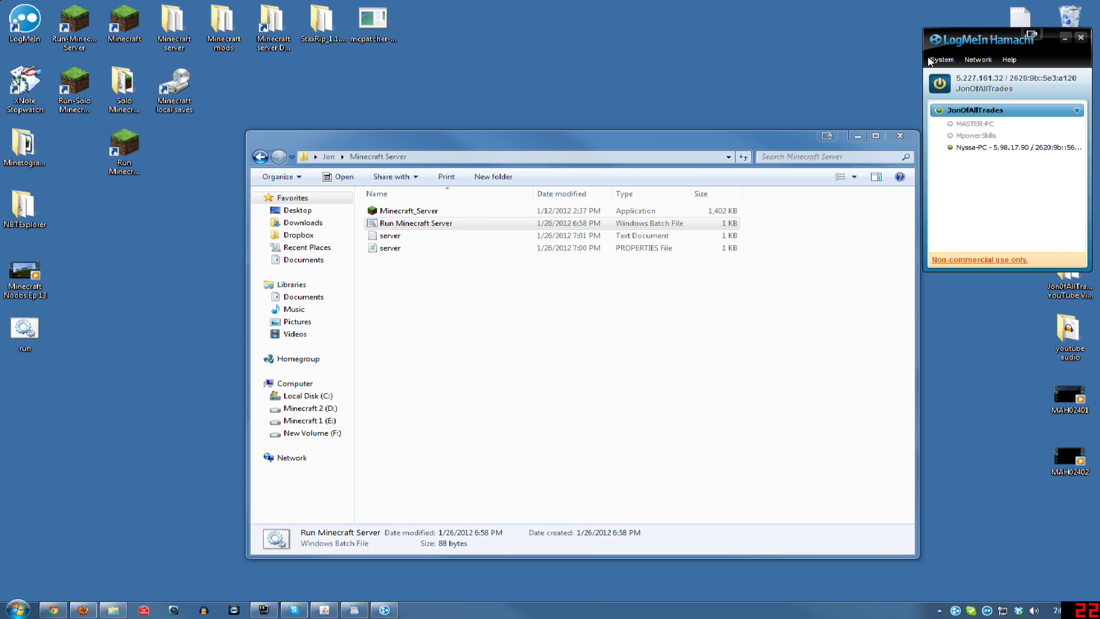
pyautogui.click(968, 80)
pyautogui.click(966, 57)
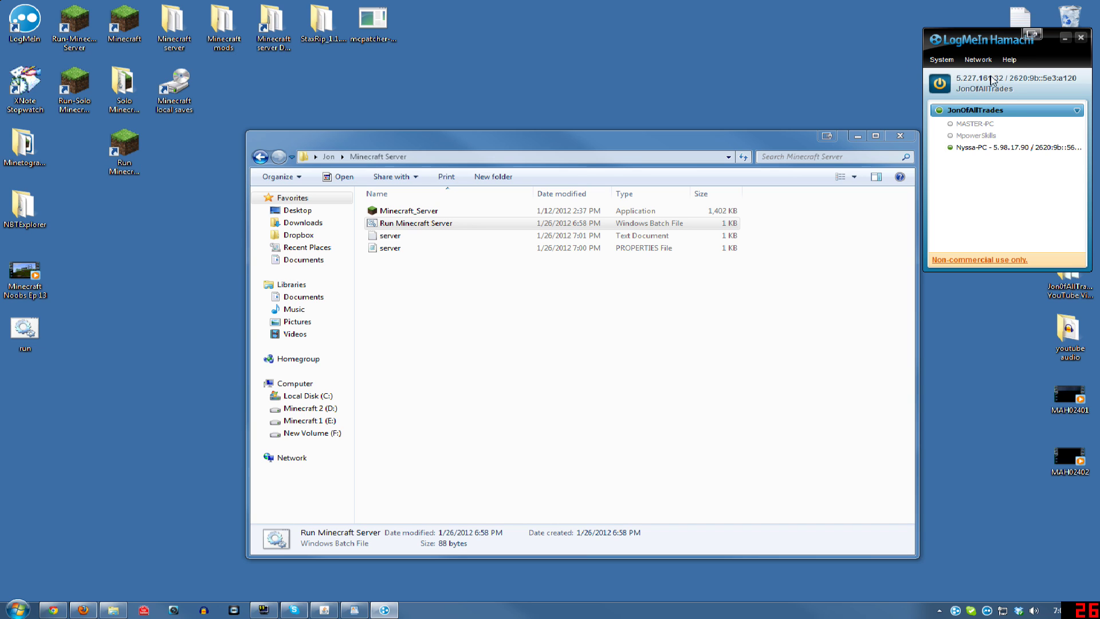
pyautogui.click(979, 124)
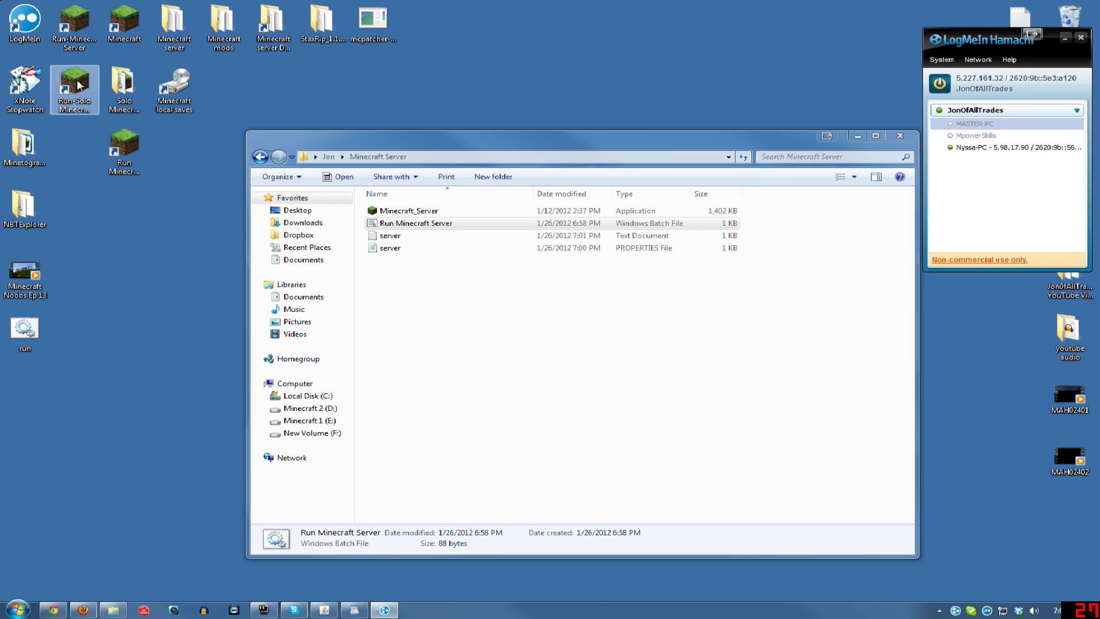
pyautogui.click(124, 23)
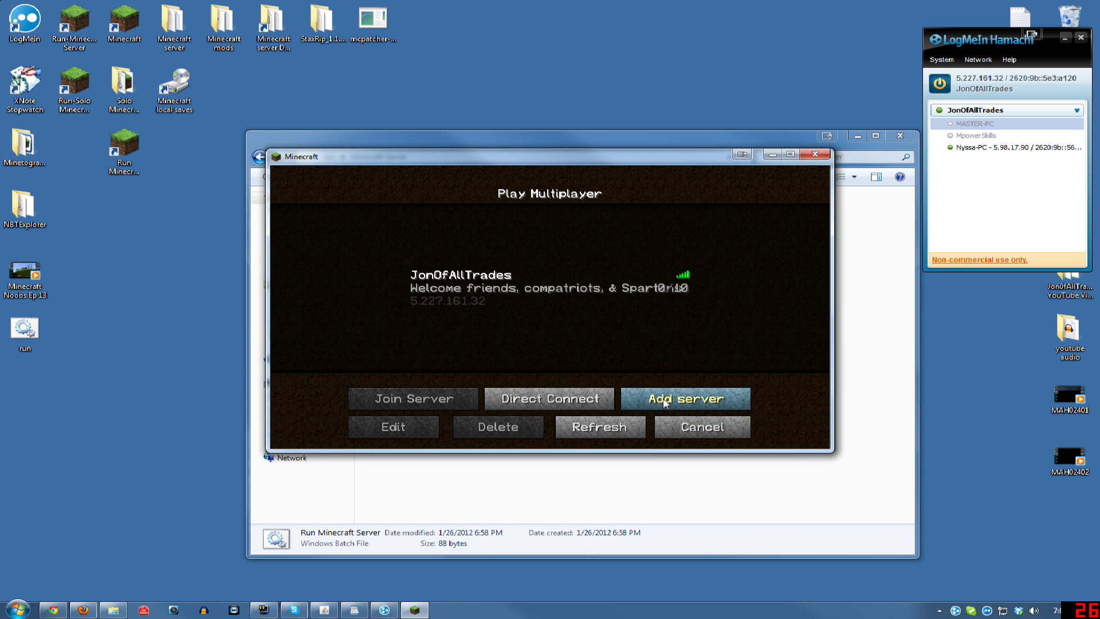
# Start a new server entry, erase the typed address, and cancel it.
pyautogui.click(658, 397)
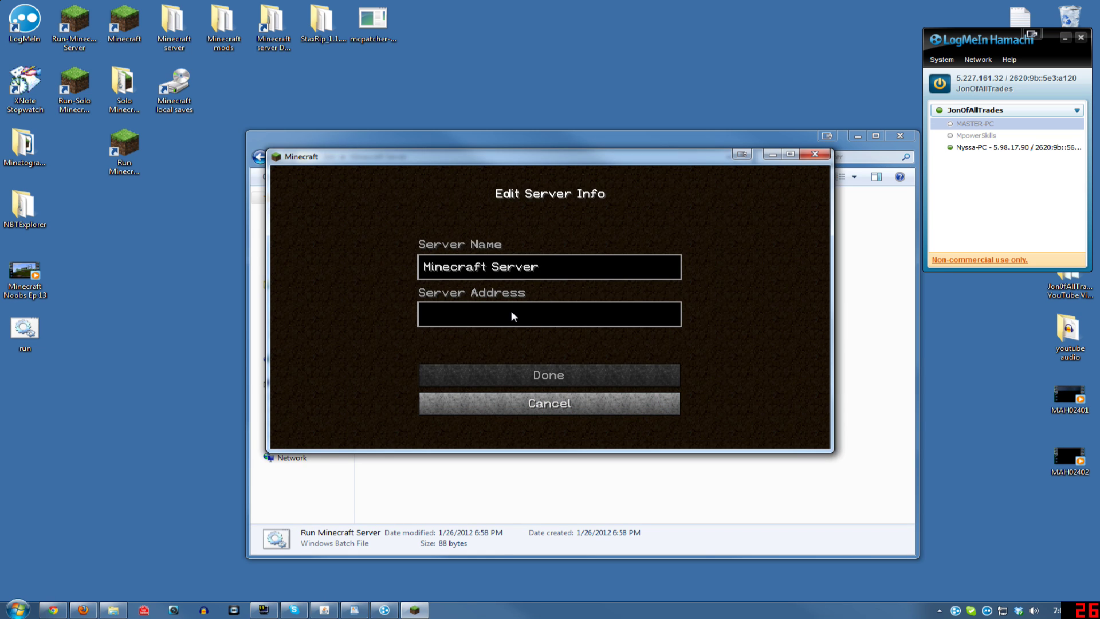
pyautogui.write('5.')
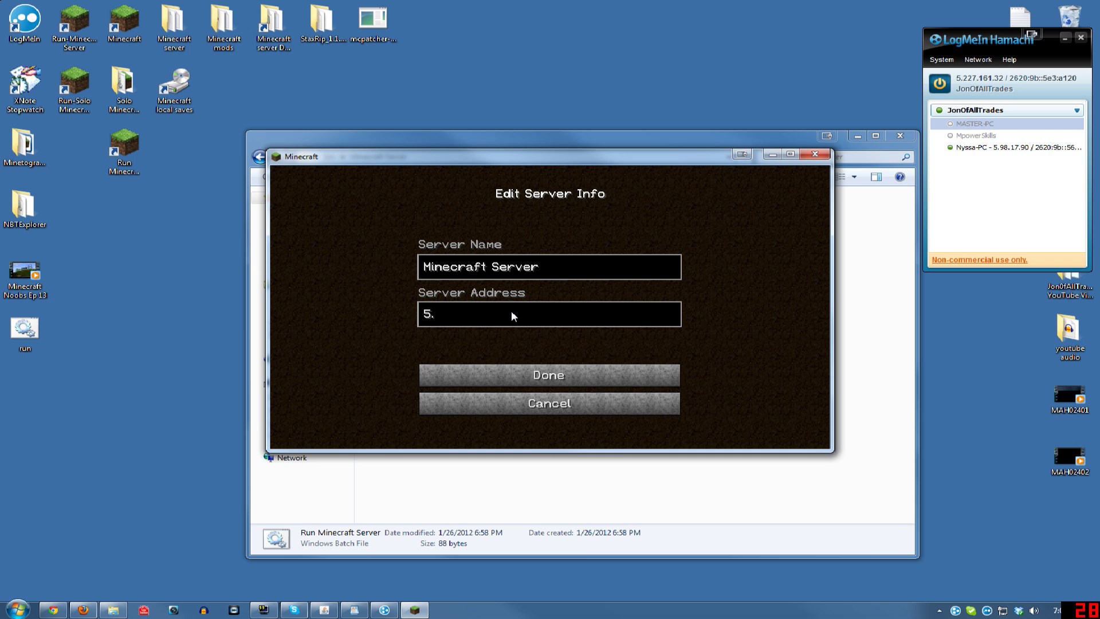
pyautogui.press('BackSpace')
pyautogui.click(525, 410)
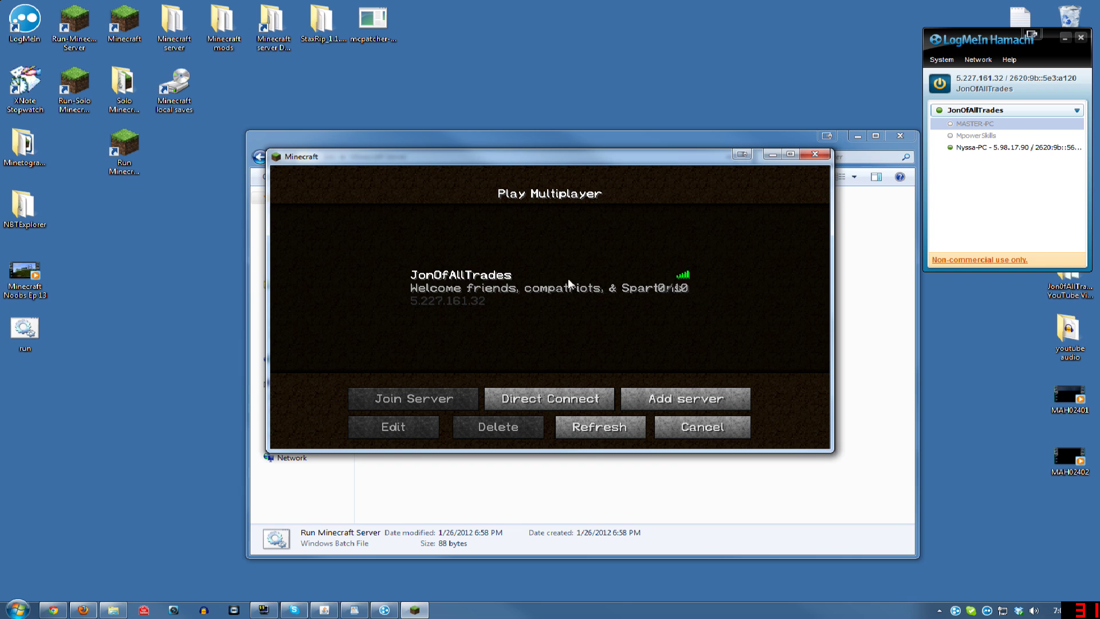
# Join the JonOfAllTrades server via the Hamachi address, then disconnect and close the game.
pyautogui.click(547, 284)
pyautogui.click(428, 397)
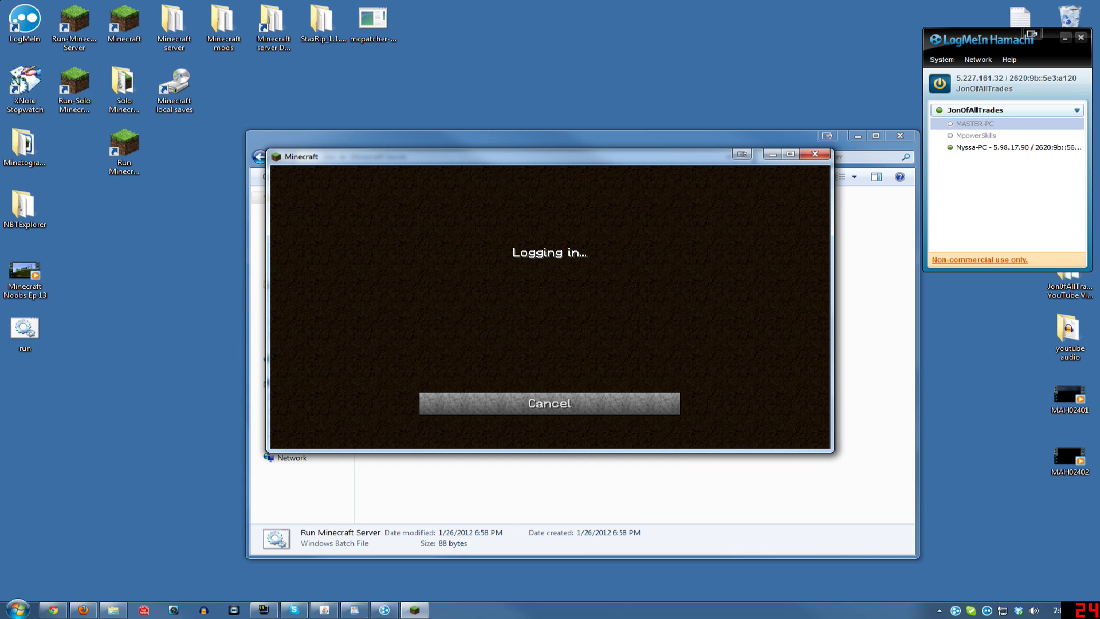
pyautogui.press('Escape')
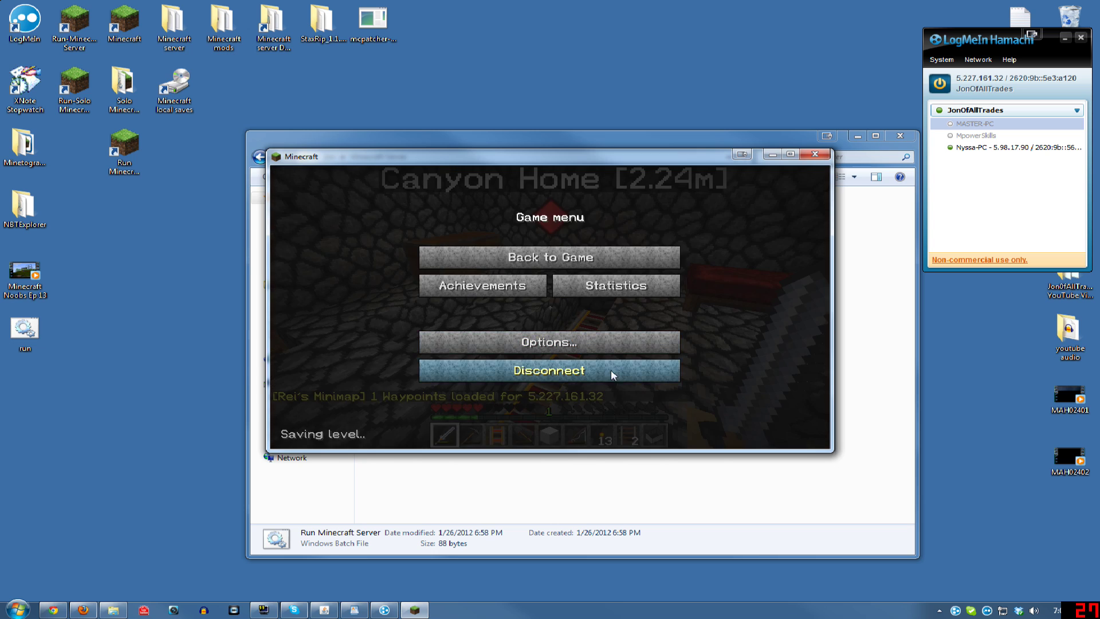
pyautogui.click(611, 370)
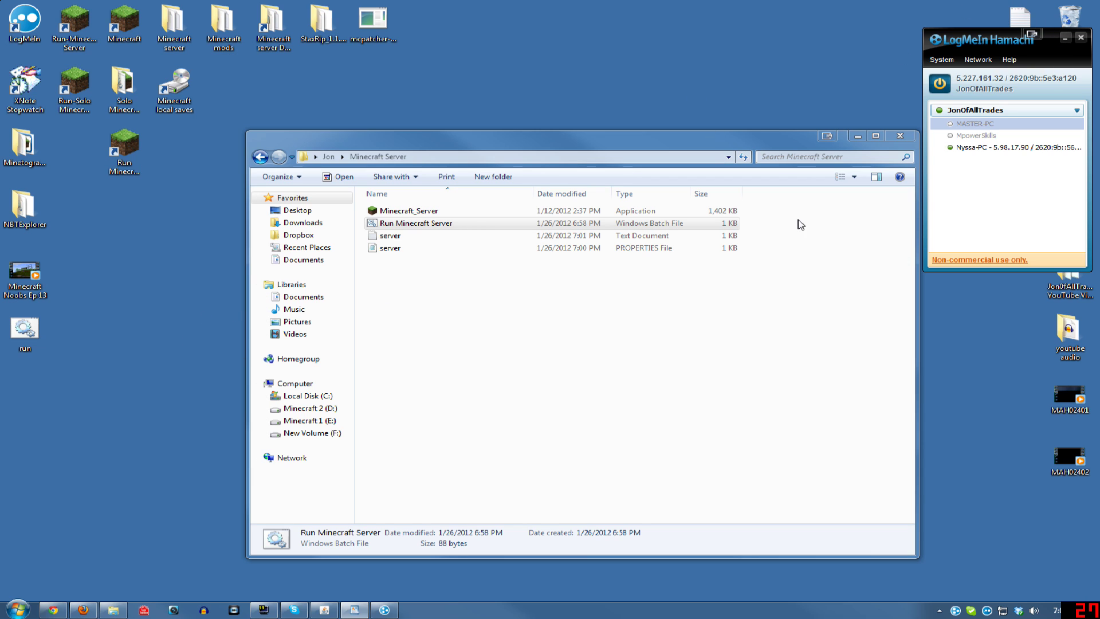
pyautogui.click(978, 59)
pyautogui.click(1000, 87)
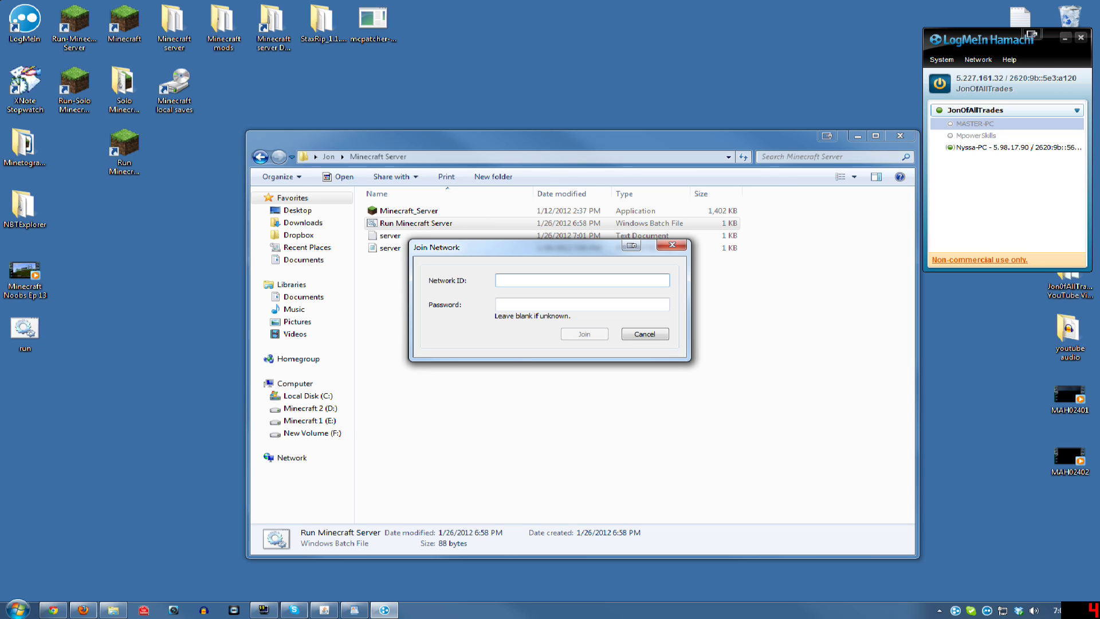
pyautogui.press('Tab')
pyautogui.press('Tab')
pyautogui.click(666, 335)
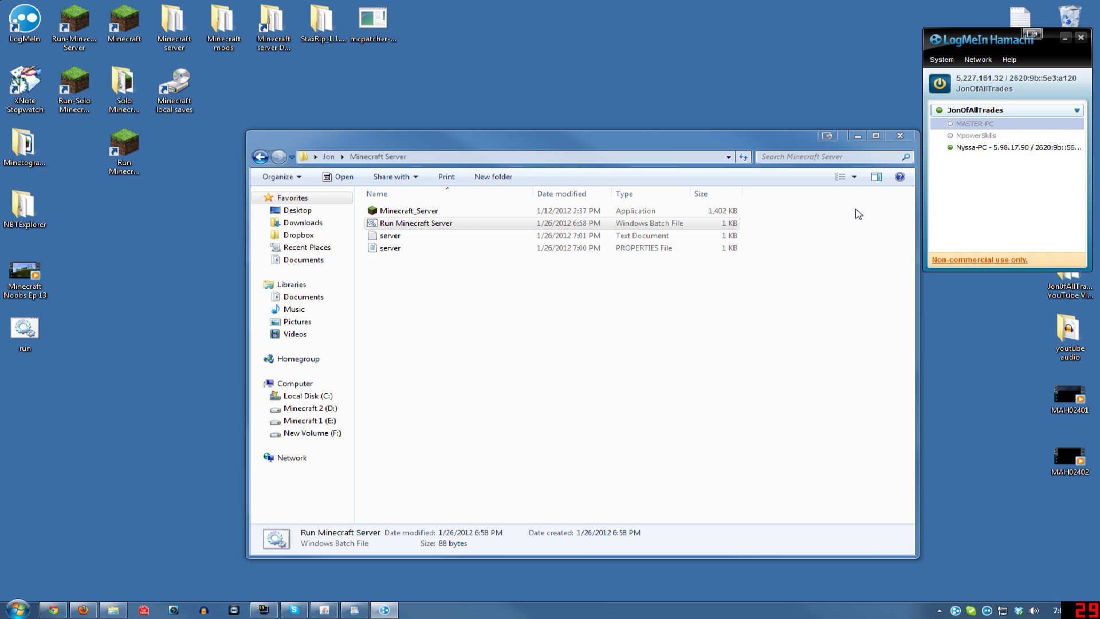
pyautogui.moveTo(981, 118)
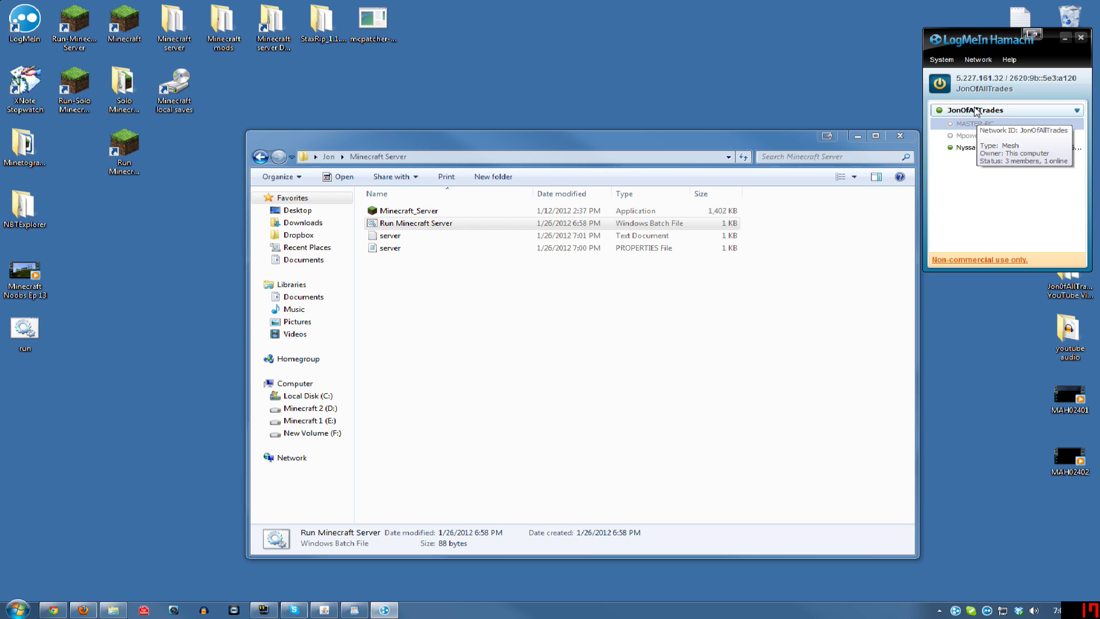
# Clear the folder selection, select the desktop Minecraft shortcut, and reposition the Minecraft Server window further left.
pyautogui.click(446, 375)
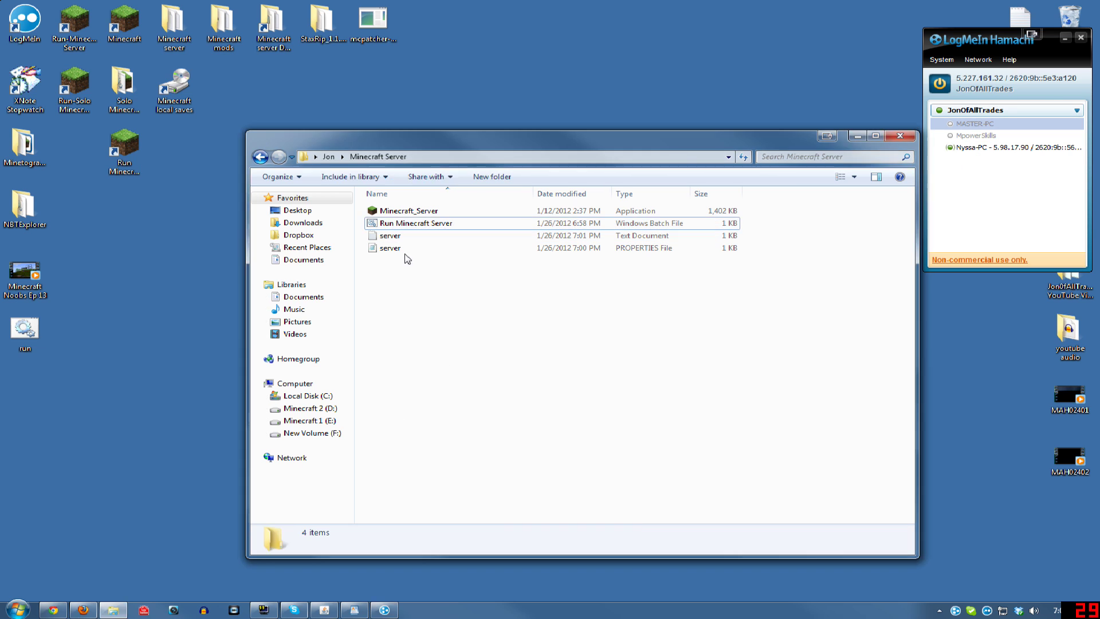
pyautogui.click(288, 83)
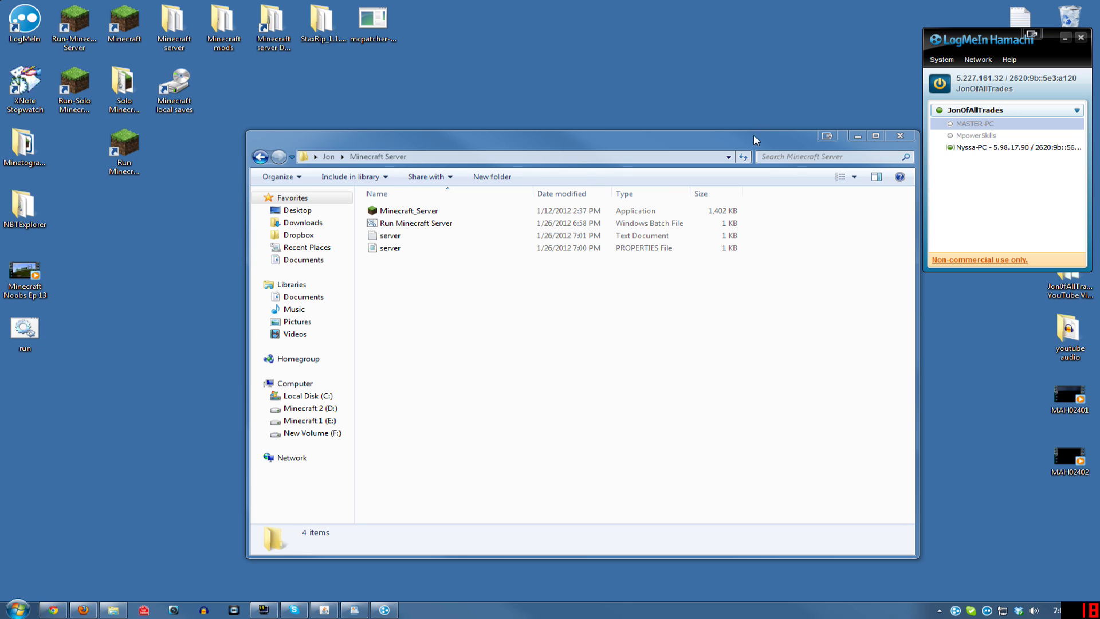
pyautogui.moveTo(766, 130); pyautogui.dragTo(734, 128)
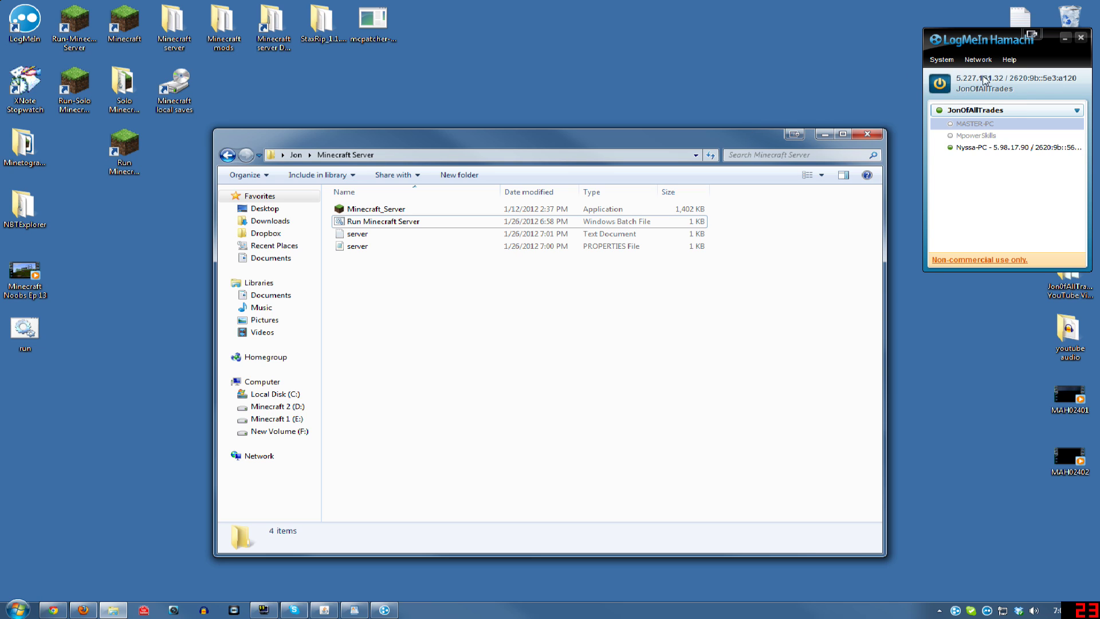
pyautogui.moveTo(964, 117)
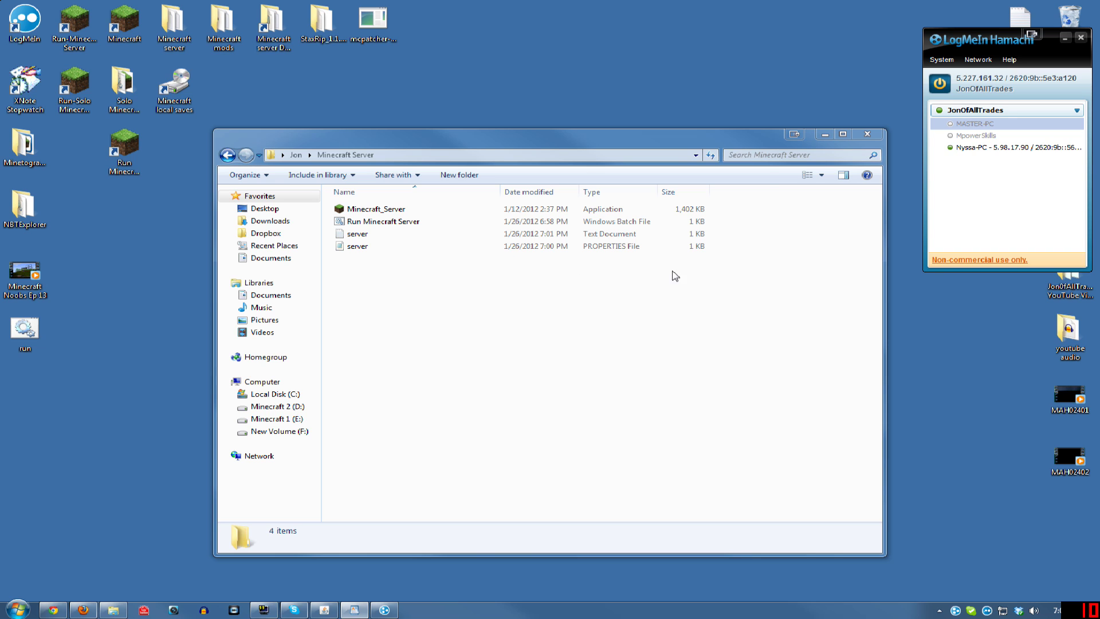
pyautogui.moveTo(769, 147); pyautogui.dragTo(691, 146)
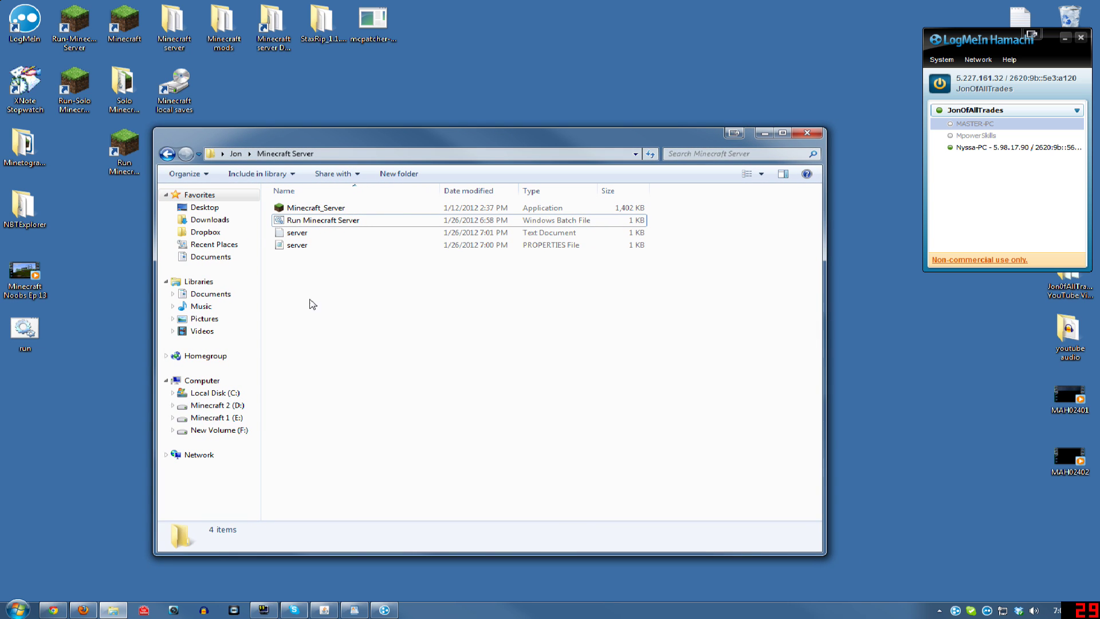
pyautogui.moveTo(659, 136); pyautogui.dragTo(673, 148)
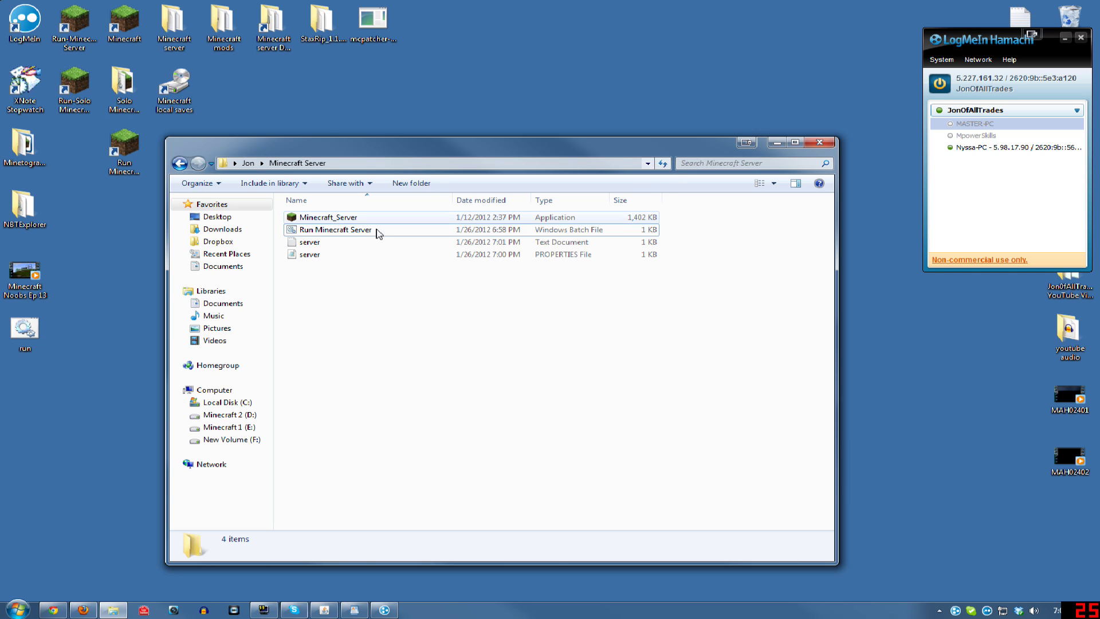
pyautogui.rightClick(324, 255)
pyautogui.click(466, 553)
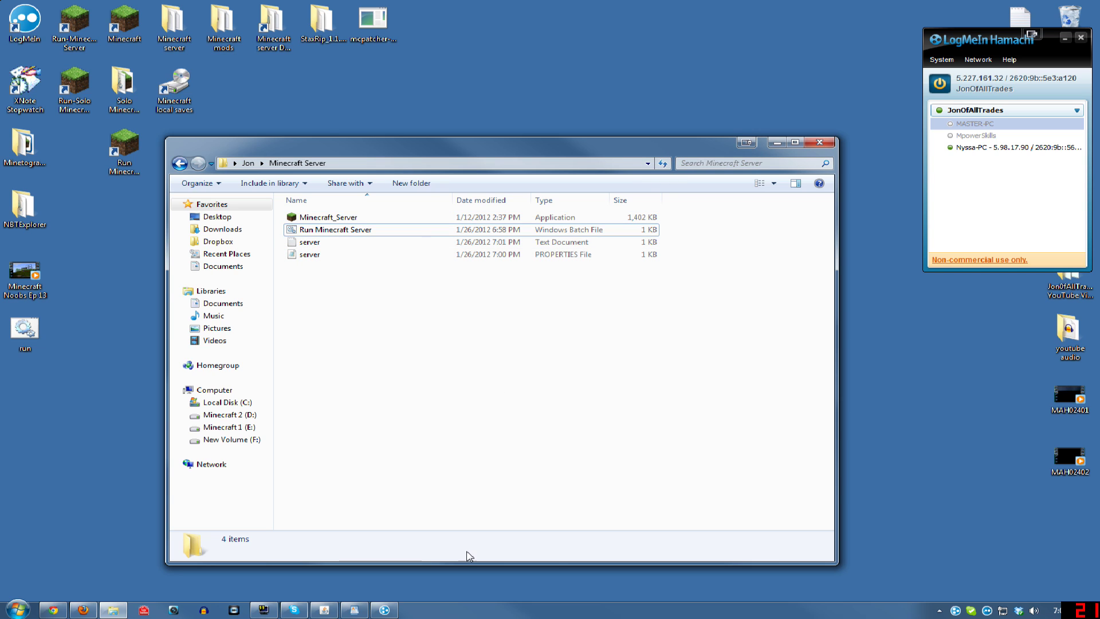
pyautogui.click(354, 610)
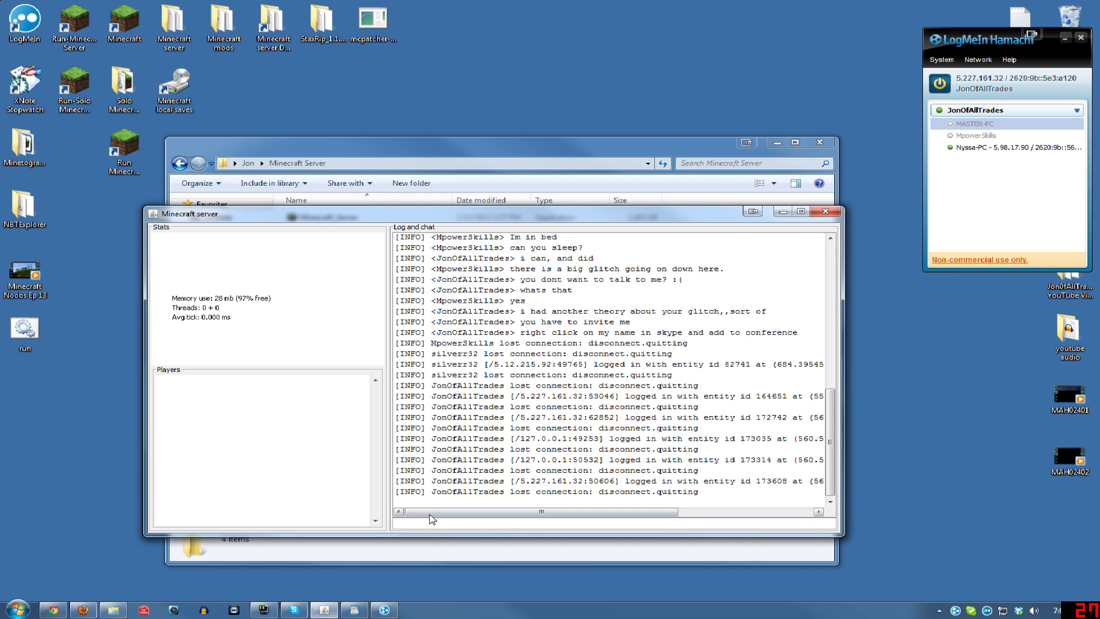
pyautogui.moveTo(471, 517)
pyautogui.mouseDown()
pyautogui.moveTo(605, 517)
pyautogui.moveTo(471, 518)
pyautogui.mouseUp()
pyautogui.scroll(6, 833, 247)
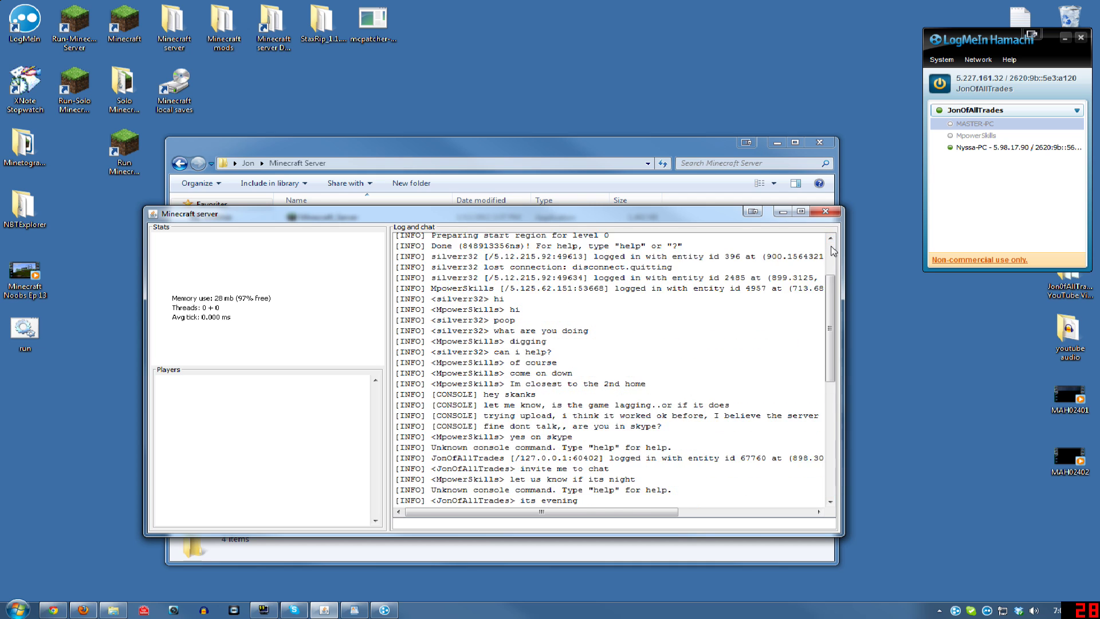
pyautogui.scroll(-6, 834, 247)
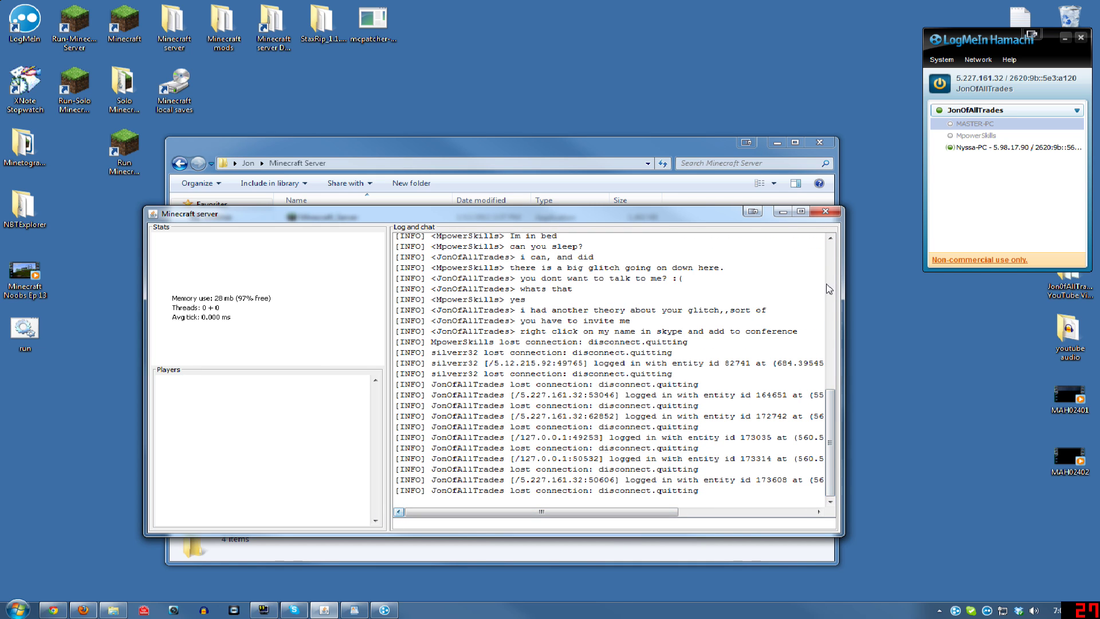
pyautogui.click(782, 212)
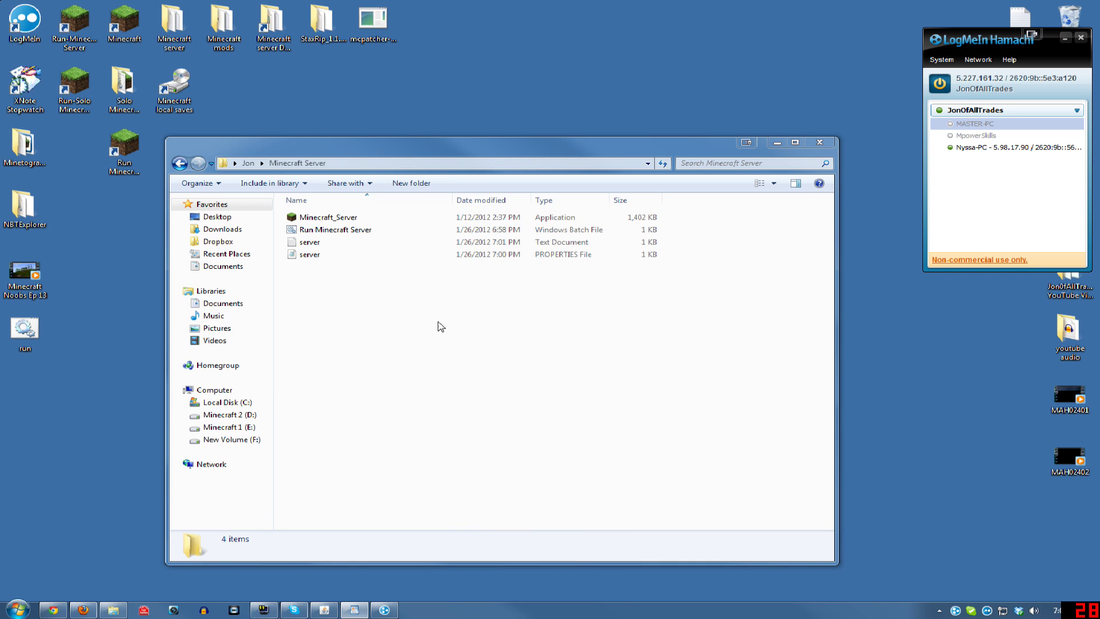